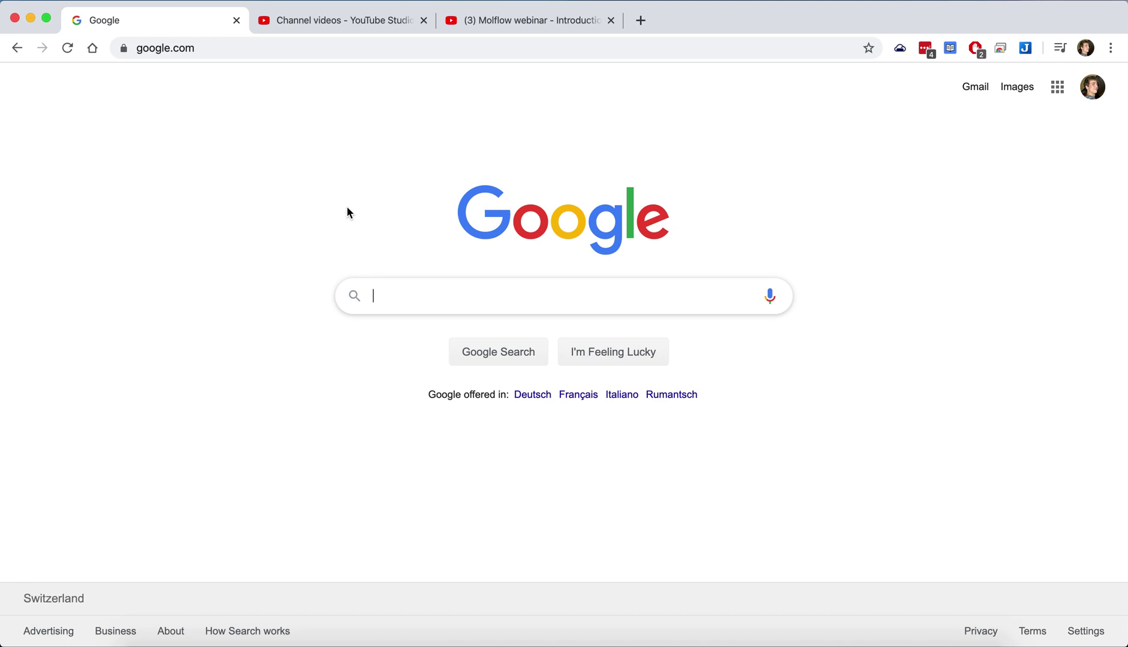
Search Google for 'molflow' and open the Molflow+ website result.
{"action": "type", "text": "molflow"}
{"action": "key", "text": "Return"}
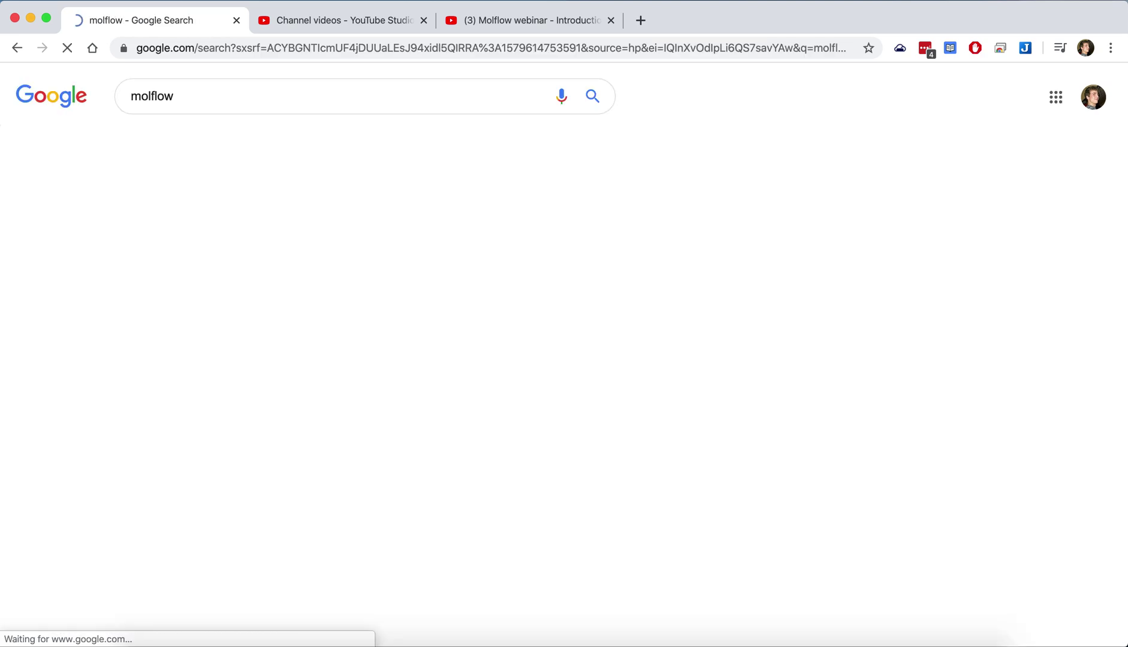
{"action": "scroll", "coordinate": [229, 345], "scroll_direction": "down", "scroll_amount": 5}
{"action": "scroll", "coordinate": [229, 341], "scroll_direction": "up", "scroll_amount": 5}
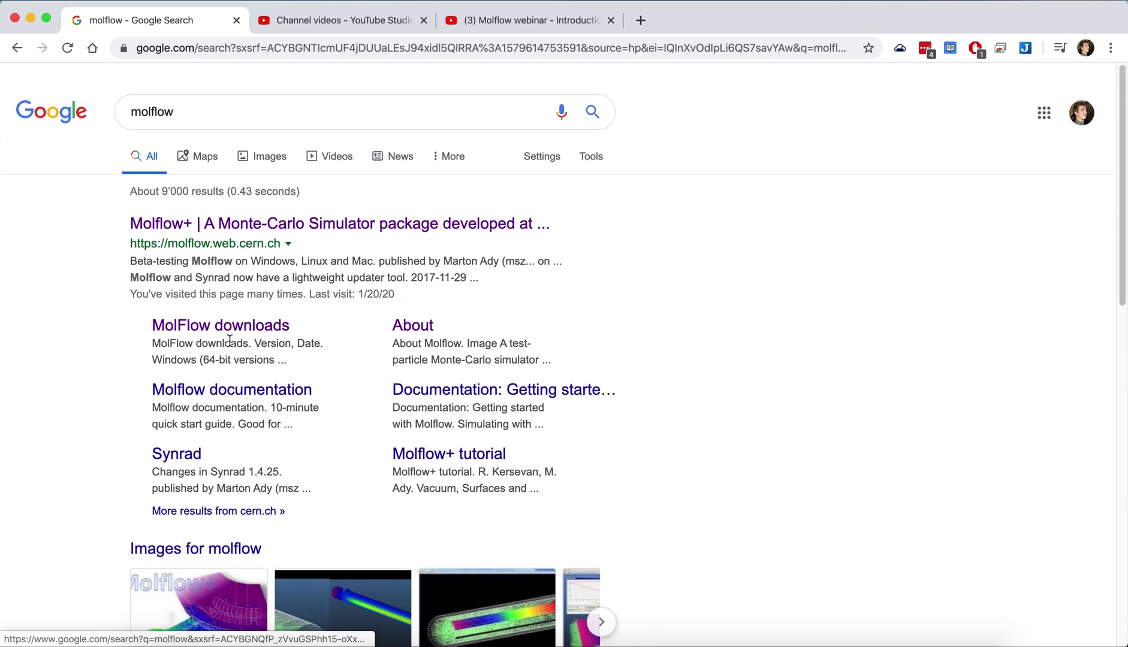
{"action": "scroll", "coordinate": [229, 340], "scroll_direction": "down", "scroll_amount": 1}
{"action": "left_click", "coordinate": [363, 215]}
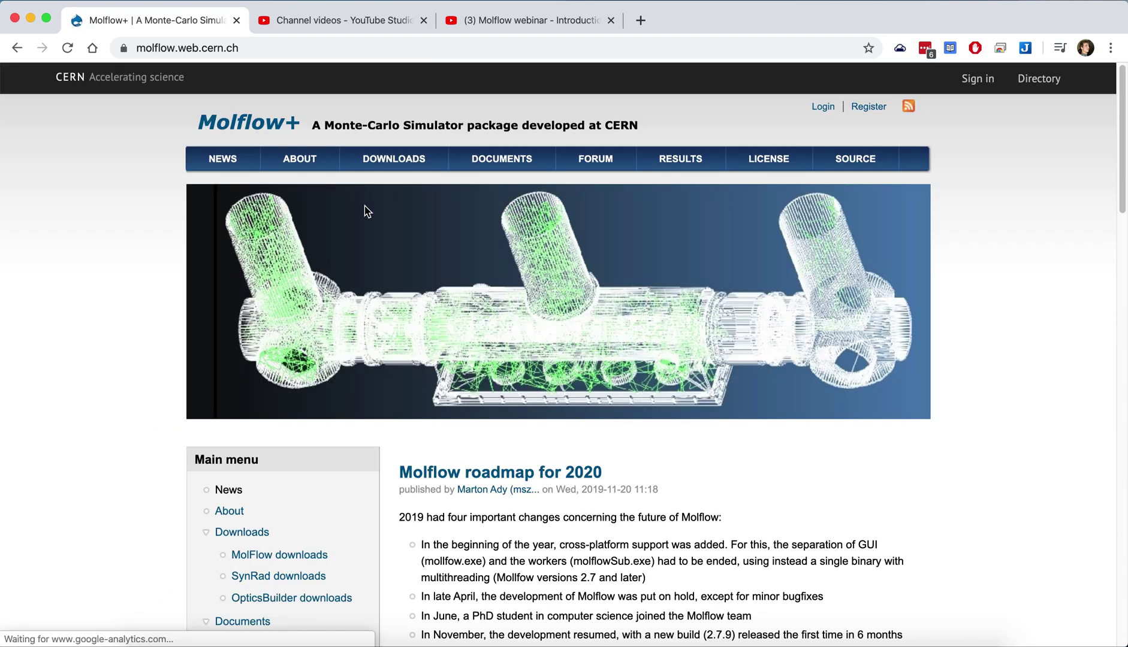
Browse the Molflow forums, including the Bugs and Issues board.
{"action": "left_click", "coordinate": [603, 170]}
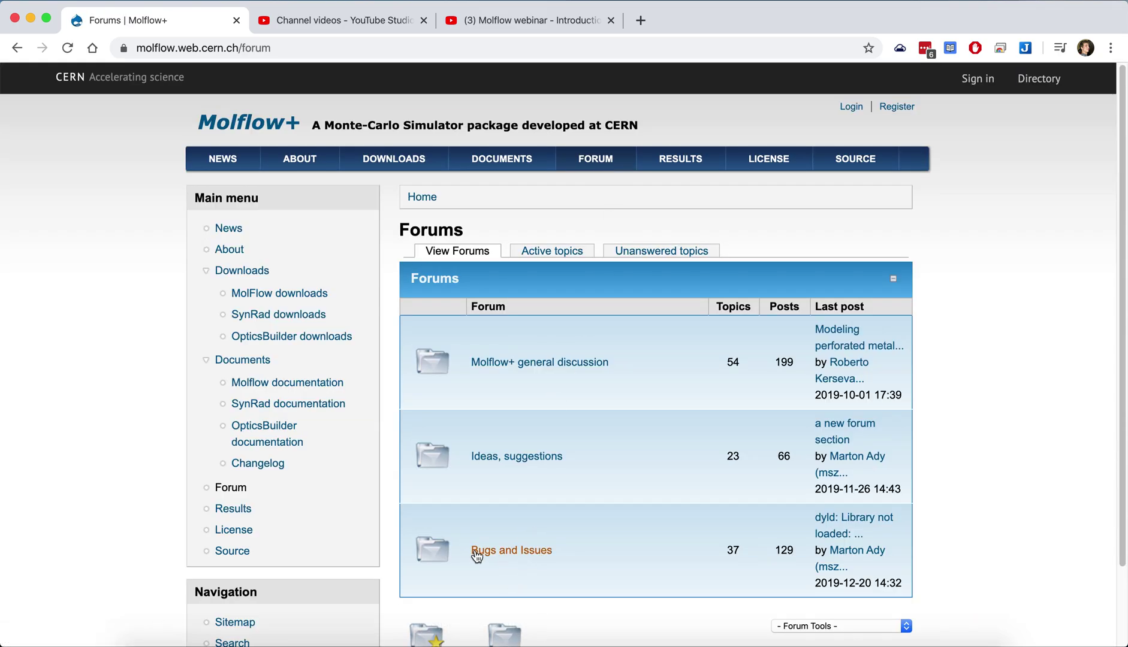
{"action": "left_click", "coordinate": [519, 558]}
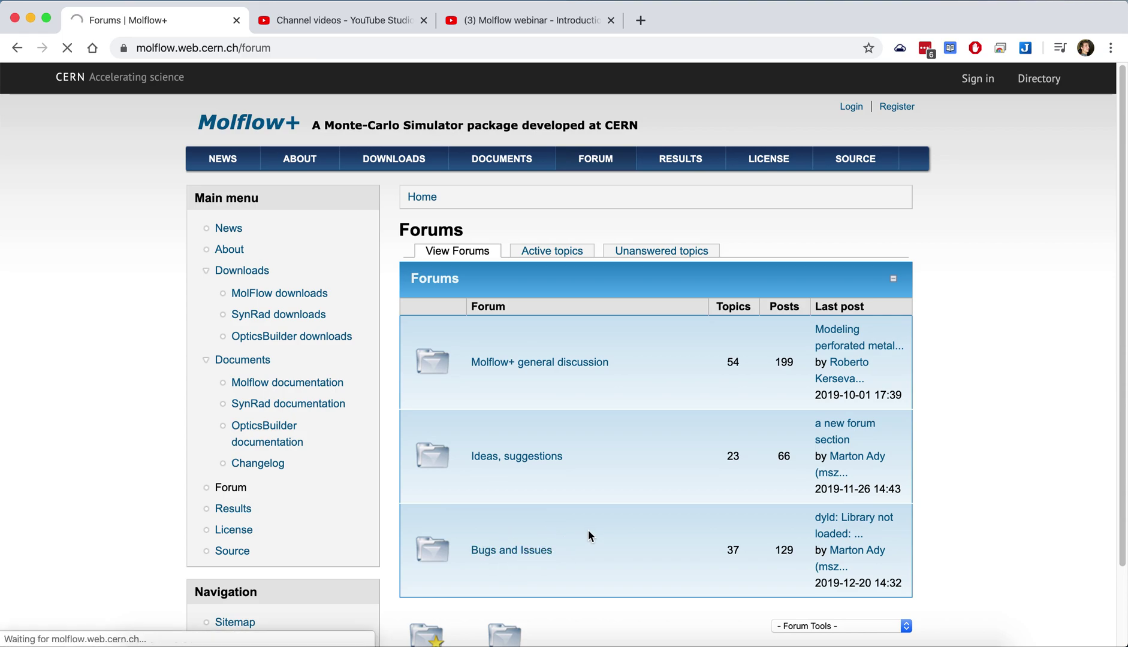
{"action": "scroll", "coordinate": [633, 521], "scroll_direction": "down", "scroll_amount": 20}
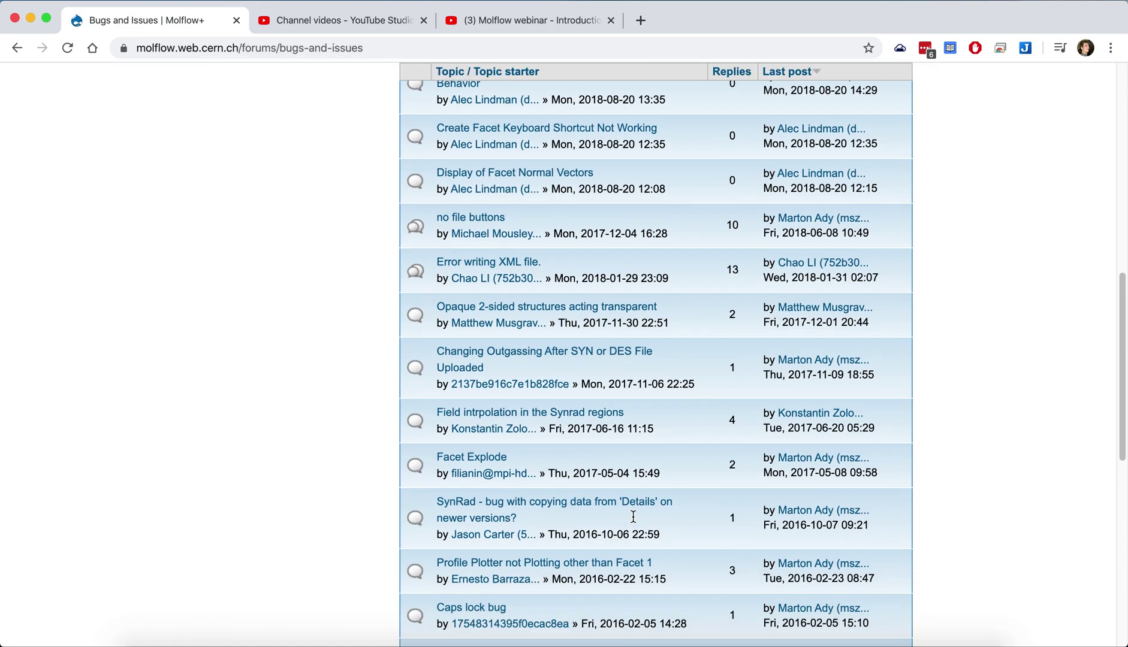
{"action": "scroll", "coordinate": [633, 522], "scroll_direction": "up", "scroll_amount": 20}
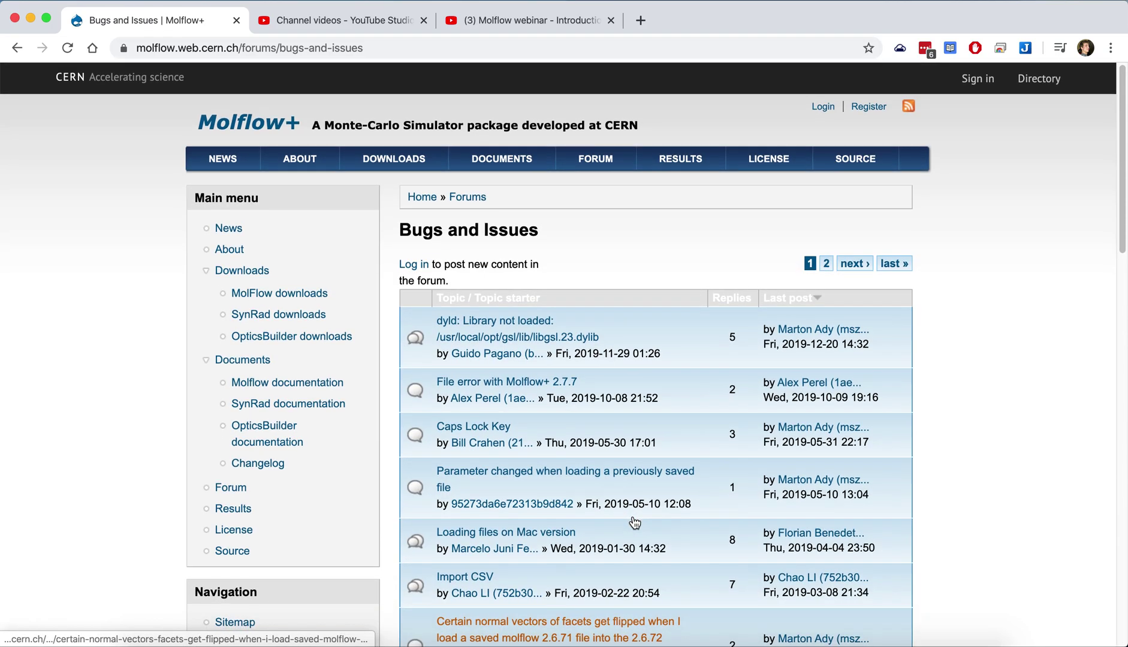
Look over the Molflow documentation page, then open the MolFlow downloads table for version 2.7.10.
{"action": "left_click", "coordinate": [516, 162]}
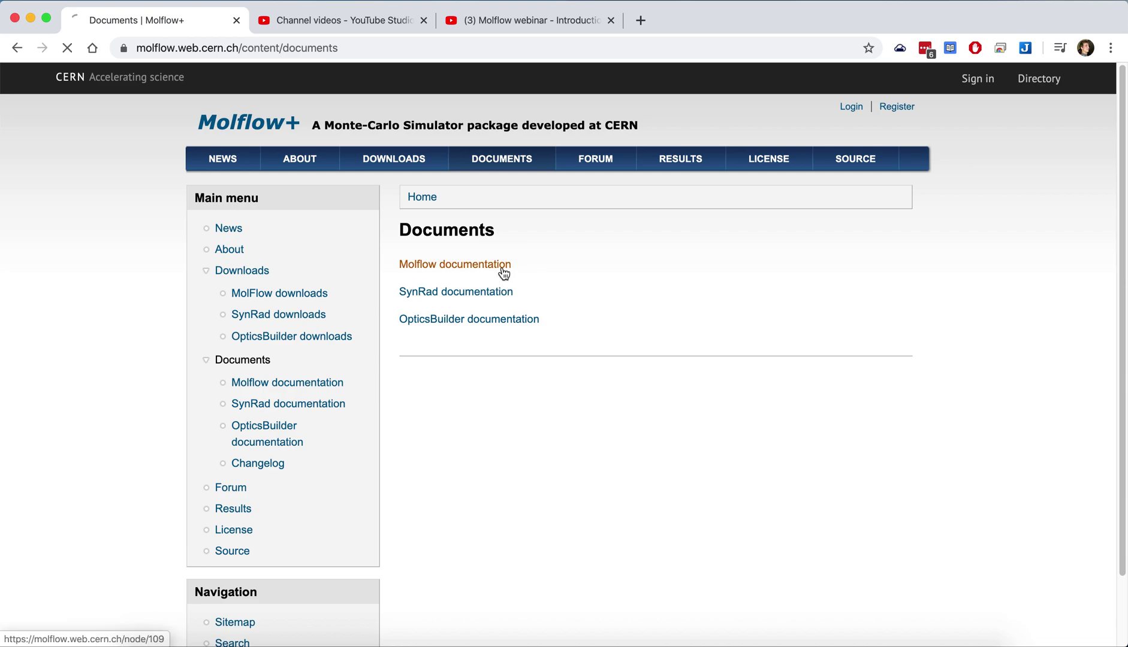
{"action": "left_click", "coordinate": [503, 266]}
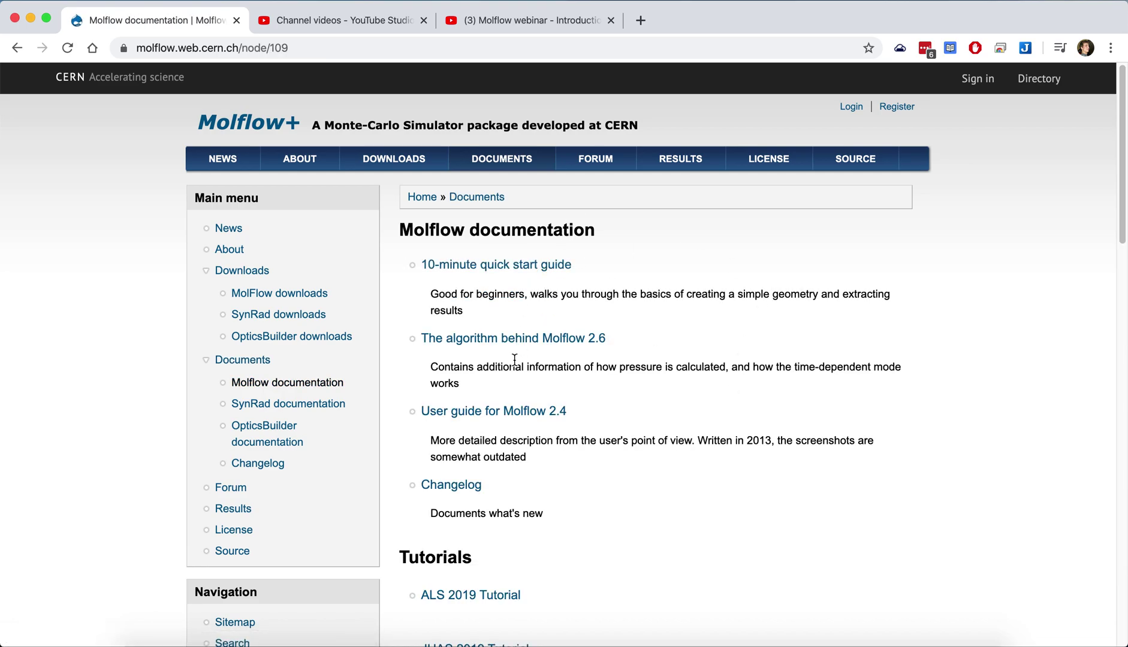
{"action": "scroll", "coordinate": [500, 532], "scroll_direction": "down", "scroll_amount": 15}
{"action": "scroll", "coordinate": [500, 532], "scroll_direction": "up", "scroll_amount": 15}
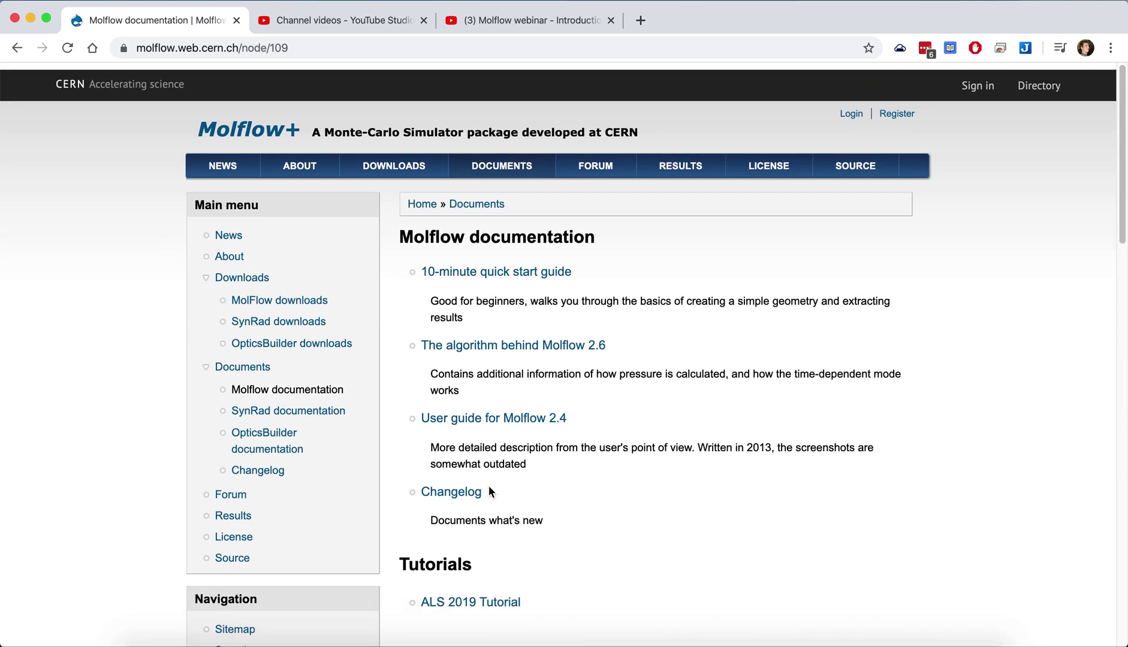
{"action": "left_click", "coordinate": [386, 160]}
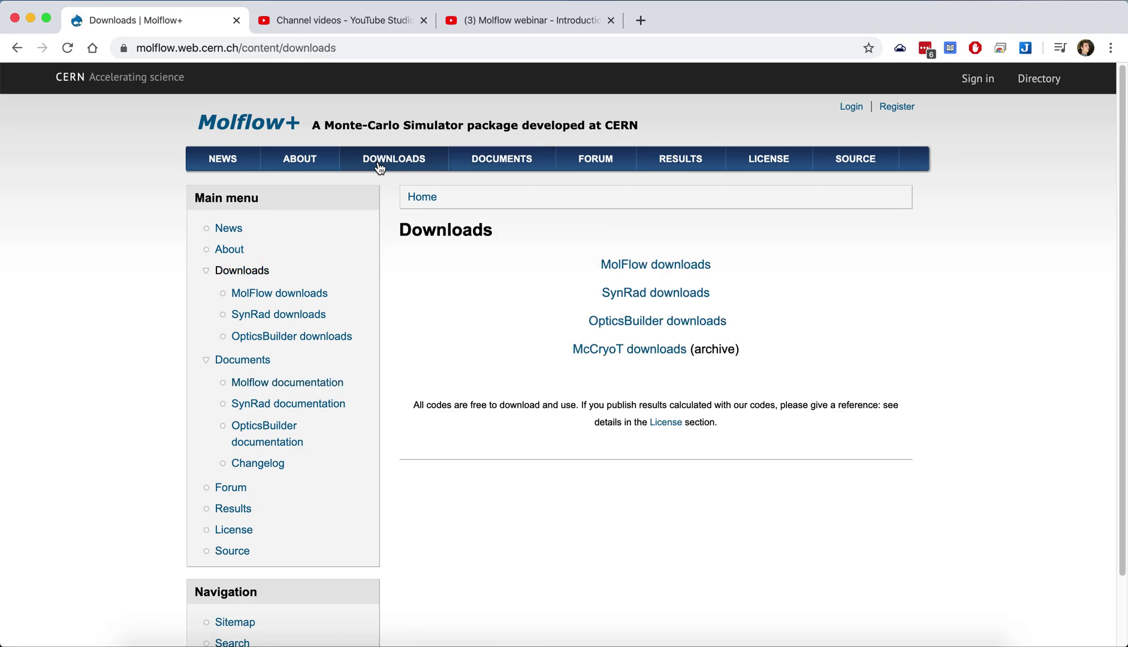
{"action": "left_click", "coordinate": [690, 268]}
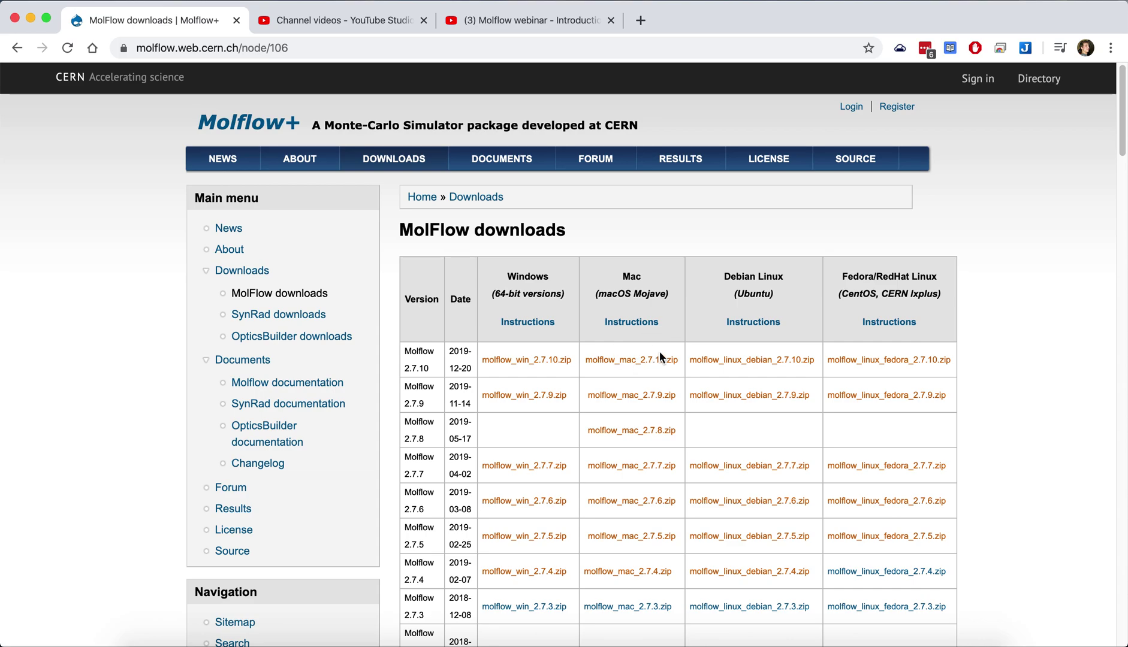
Bring the molflow_mac_2.7.10 Finder window forward and move it up and left.
{"action": "left_click", "coordinate": [145, 644]}
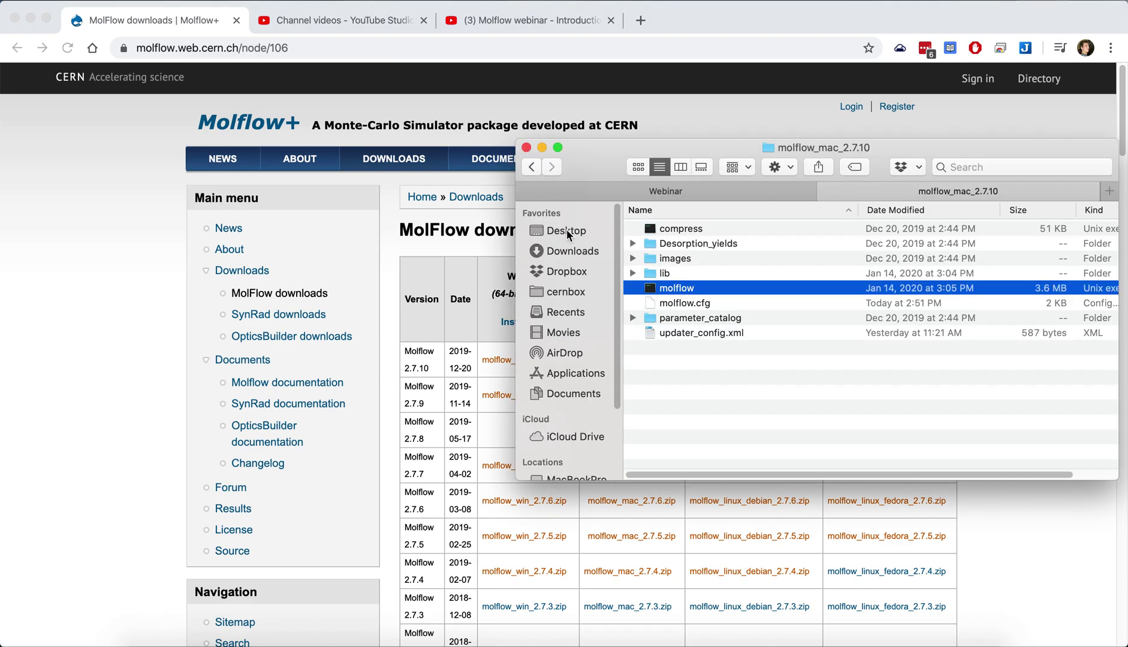
{"action": "left_click_drag", "start_coordinate": [695, 158], "coordinate": [534, 112]}
{"action": "left_click", "coordinate": [548, 328]}
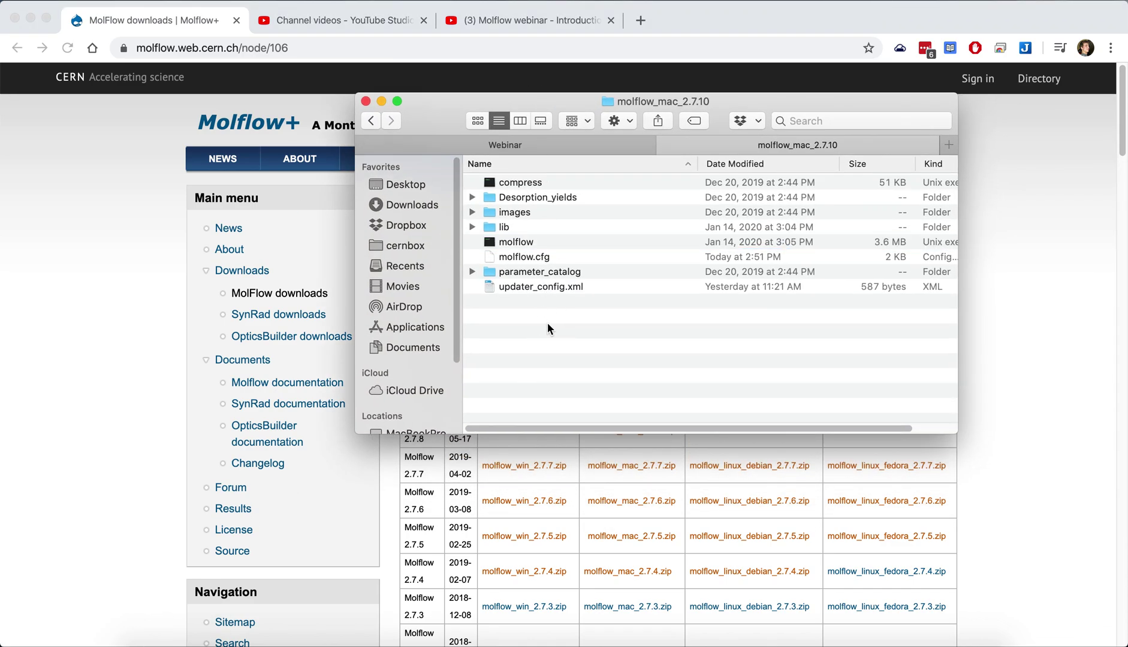
{"action": "left_click", "coordinate": [518, 184]}
{"action": "left_click", "coordinate": [530, 243]}
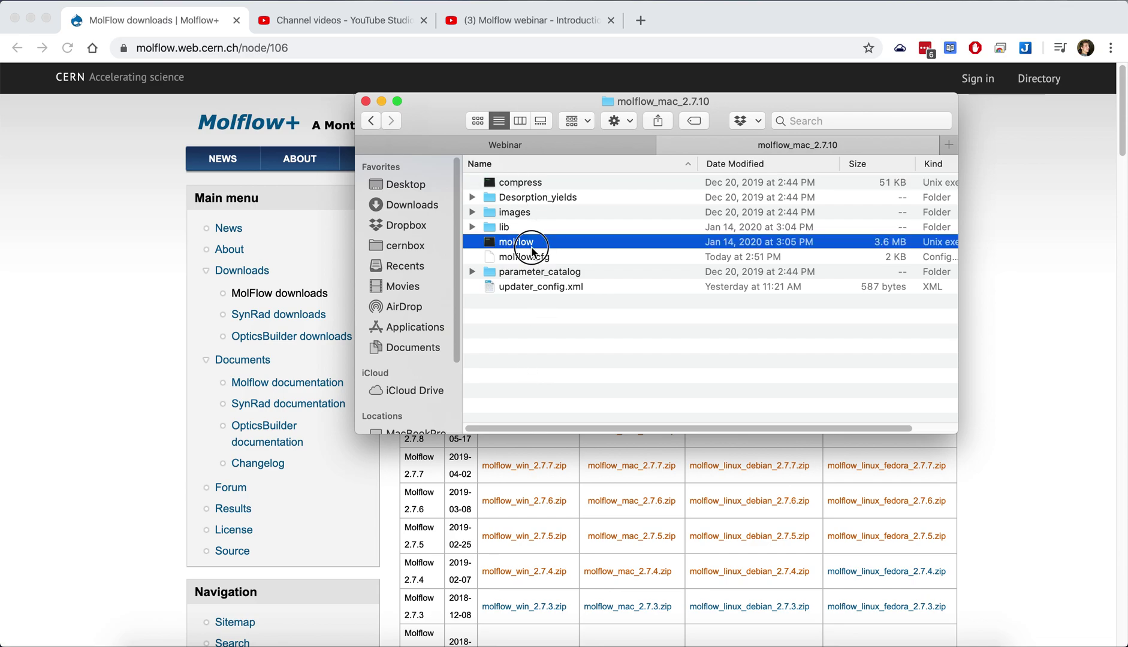
{"action": "left_click", "coordinate": [560, 324]}
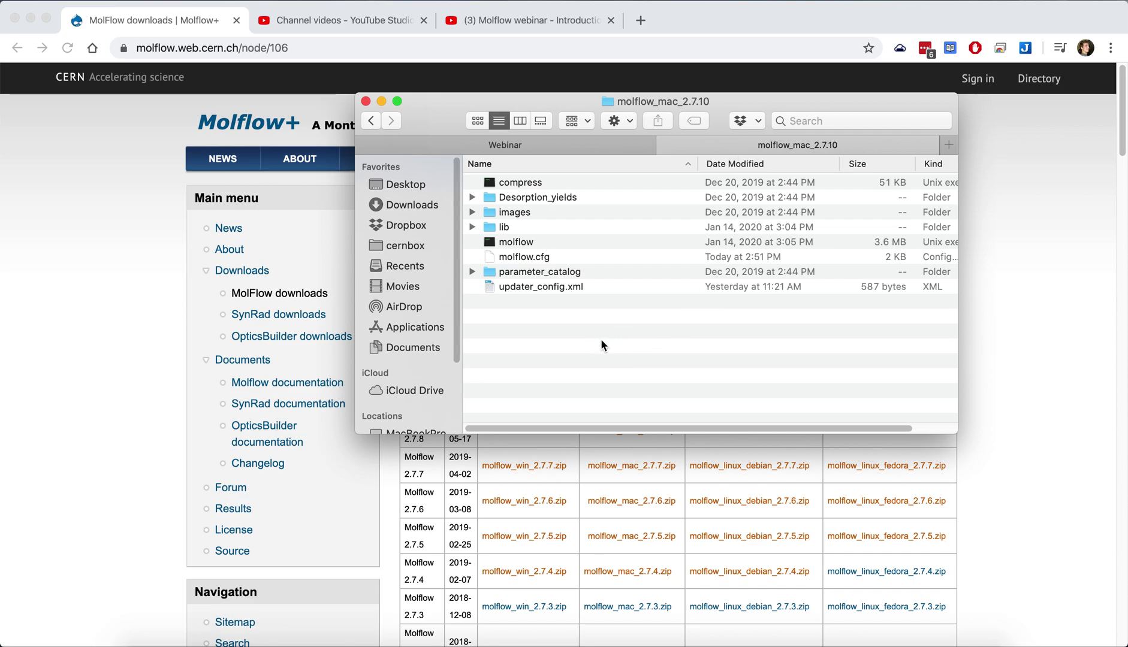
Delete the molflow.cfg settings file, then start the molflow executable.
{"action": "left_click", "coordinate": [537, 257]}
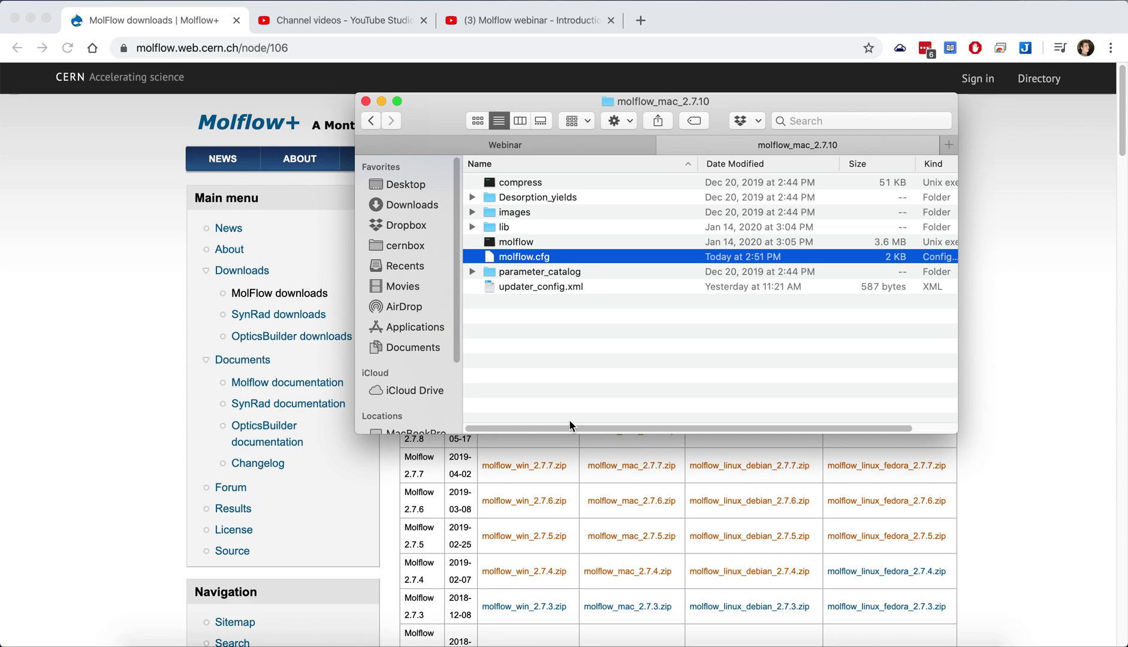
{"action": "key", "text": "super+BackSpace"}
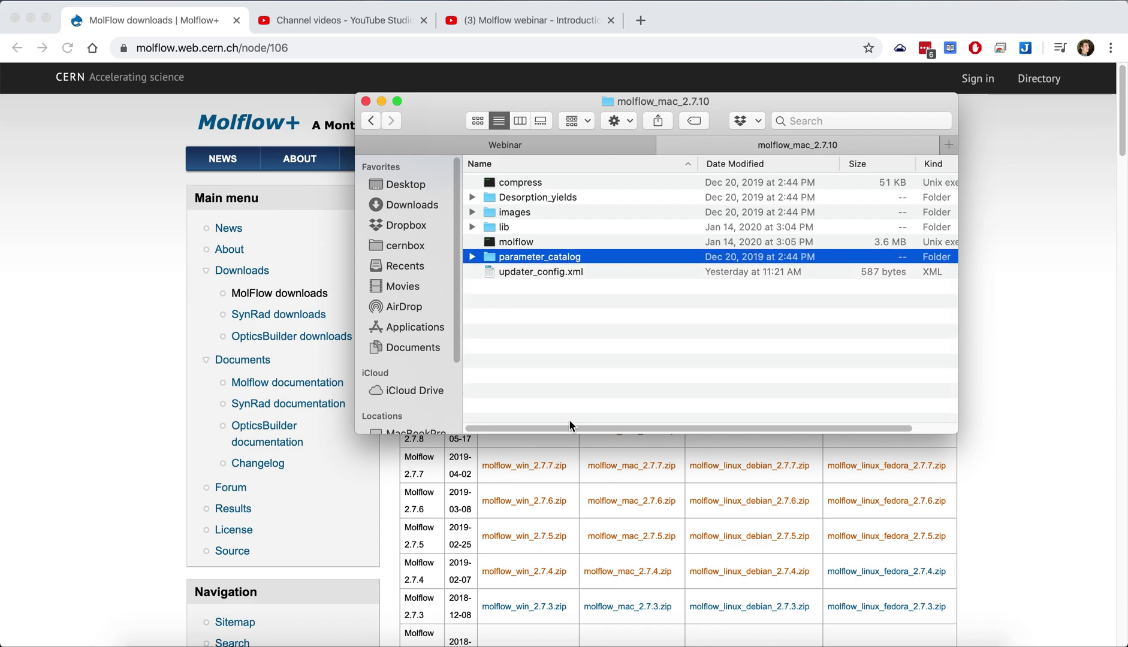
{"action": "left_click", "coordinate": [557, 296]}
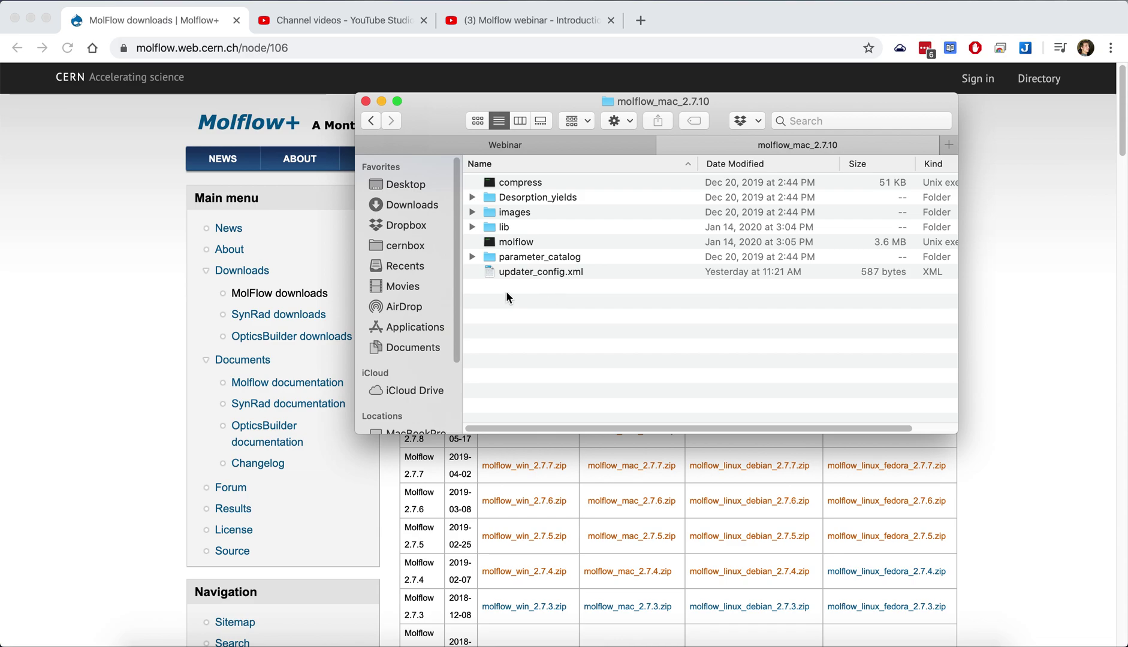
{"action": "double_click", "coordinate": [534, 243]}
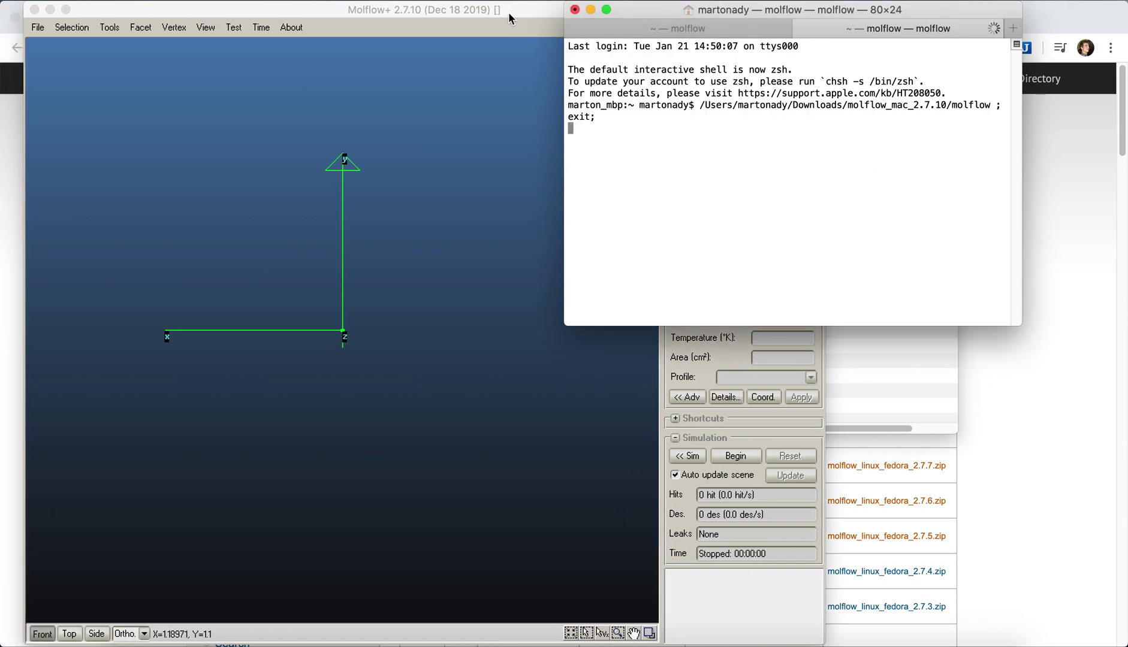
Stretch the empty Molflow+ window's right and left edges out to the screen edges.
{"action": "left_click_drag", "start_coordinate": [826, 396], "coordinate": [1125, 377]}
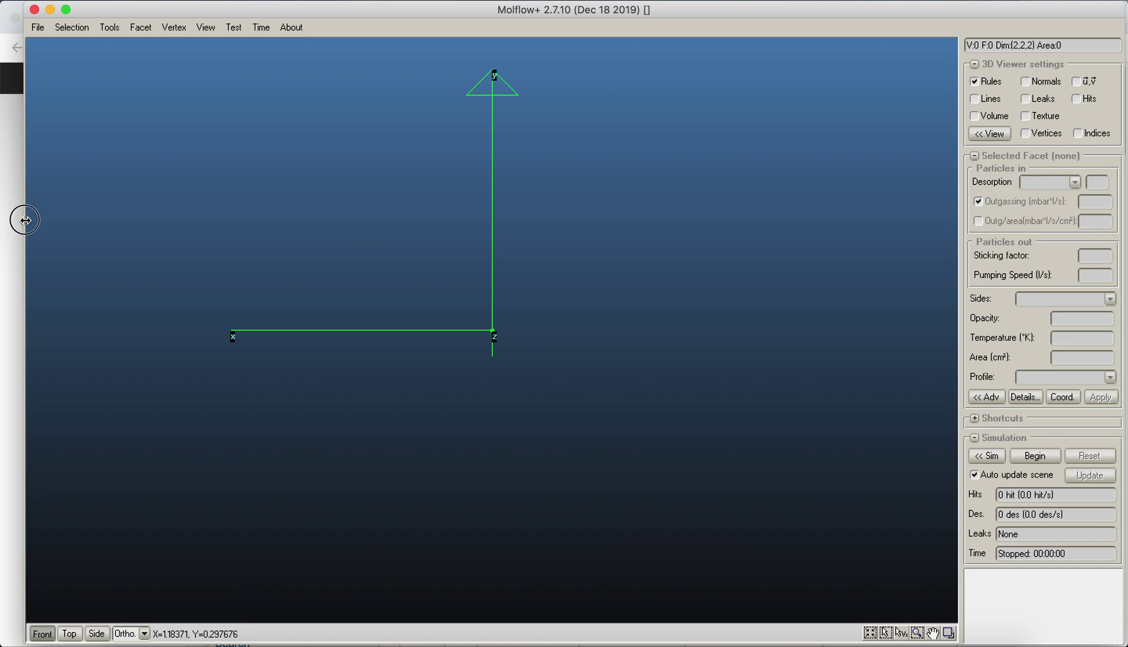
{"action": "left_click_drag", "start_coordinate": [24, 220], "coordinate": [2, 218]}
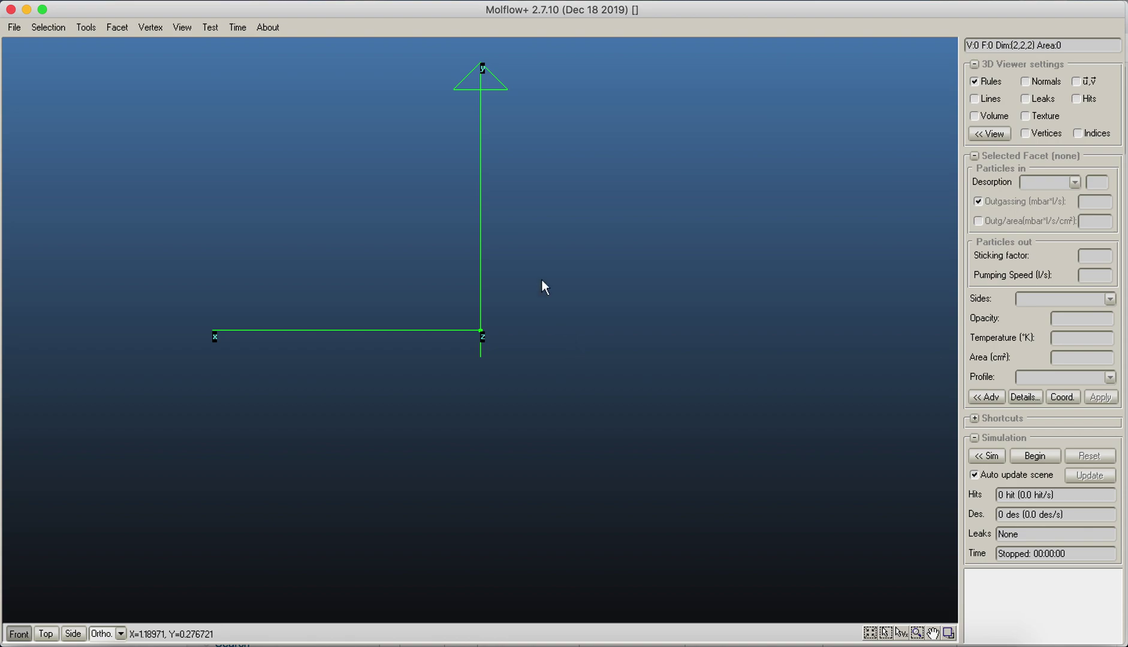
Load the Test > Quick Pipe geometry, a pentagonal pipe of 10 vertices and 7 facets.
{"action": "left_click", "coordinate": [212, 28]}
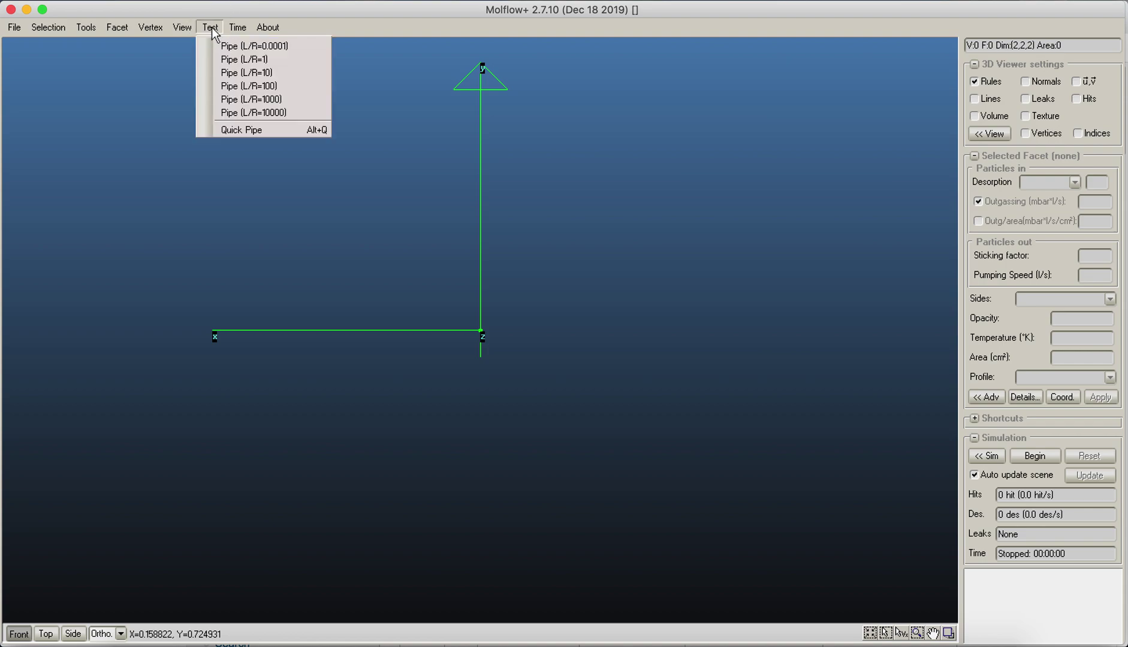
{"action": "left_click", "coordinate": [237, 130]}
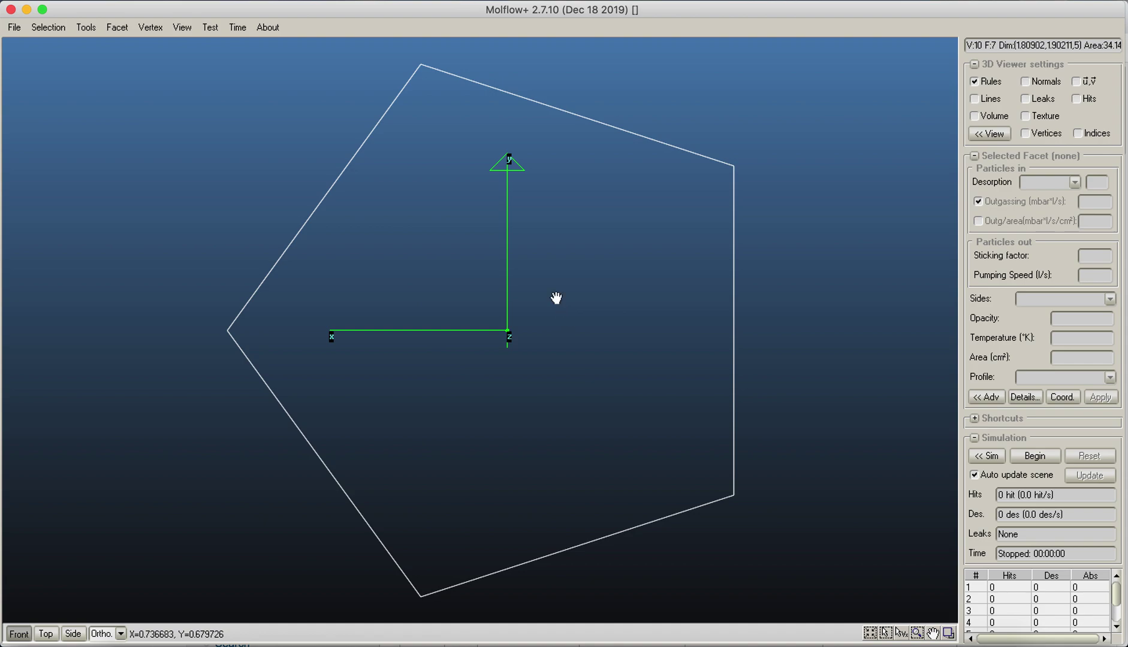
{"action": "middle_click_drag", "start_coordinate": [557, 300], "coordinate": [556, 298]}
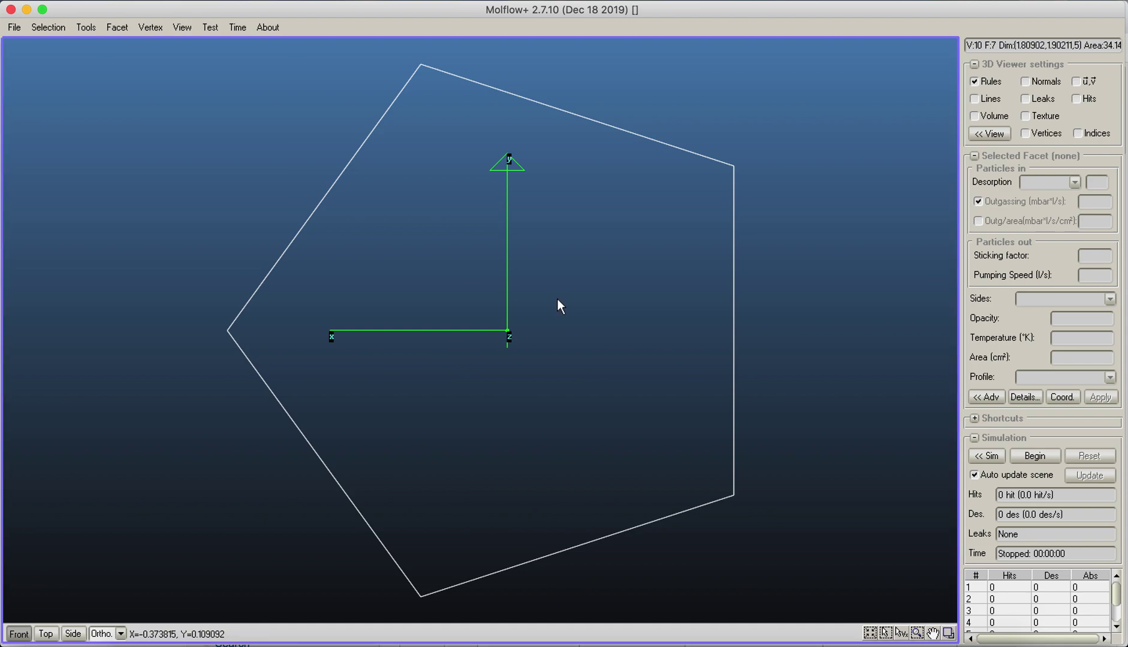
Pan, rotate and zoom the pipe until it leaves the view, then autoscale to recover it.
{"action": "mouse_move", "coordinate": [556, 298]}
{"action": "middle_mouse_down"}
{"action": "mouse_move", "coordinate": [387, 385]}
{"action": "mouse_move", "coordinate": [386, 251]}
{"action": "mouse_move", "coordinate": [752, 279]}
{"action": "mouse_move", "coordinate": [767, 343]}
{"action": "mouse_move", "coordinate": [418, 291]}
{"action": "mouse_move", "coordinate": [627, 318]}
{"action": "mouse_move", "coordinate": [648, 347]}
{"action": "mouse_move", "coordinate": [505, 257]}
{"action": "mouse_move", "coordinate": [468, 259]}
{"action": "mouse_move", "coordinate": [528, 279]}
{"action": "mouse_move", "coordinate": [542, 303]}
{"action": "middle_mouse_up"}
{"action": "right_click_drag", "start_coordinate": [542, 294], "coordinate": [486, 331]}
{"action": "scroll", "coordinate": [485, 326], "scroll_direction": "down", "scroll_amount": 6}
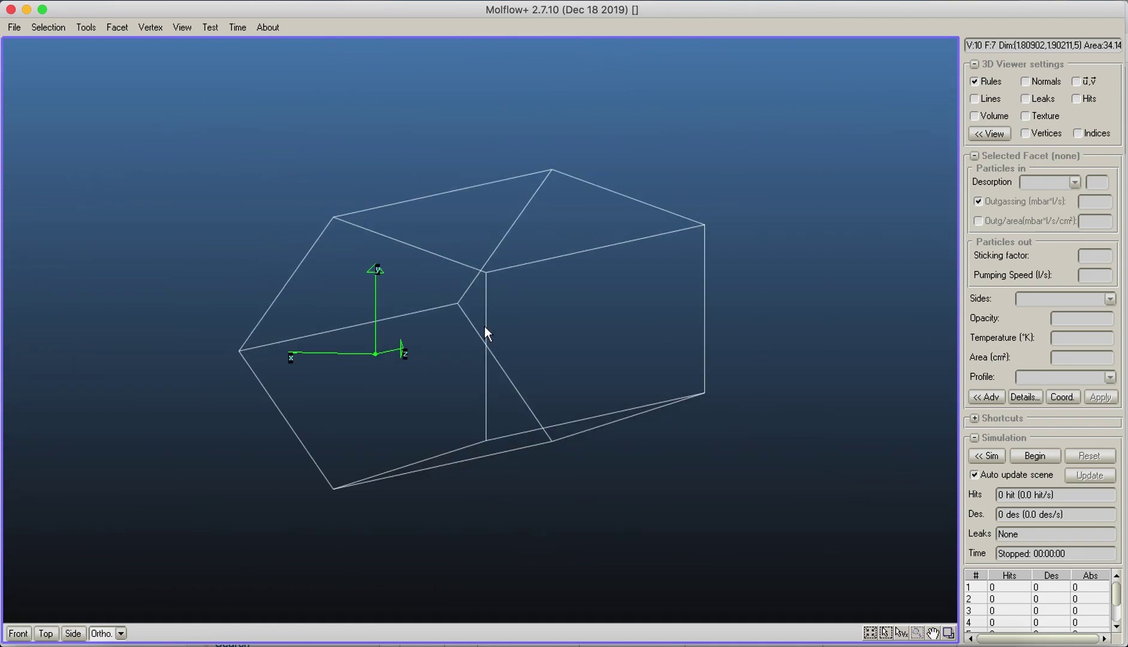
{"action": "scroll", "coordinate": [485, 326], "scroll_direction": "up", "scroll_amount": 4}
{"action": "scroll", "coordinate": [485, 328], "scroll_direction": "down", "scroll_amount": 5}
{"action": "scroll", "coordinate": [484, 327], "scroll_direction": "up", "scroll_amount": 8}
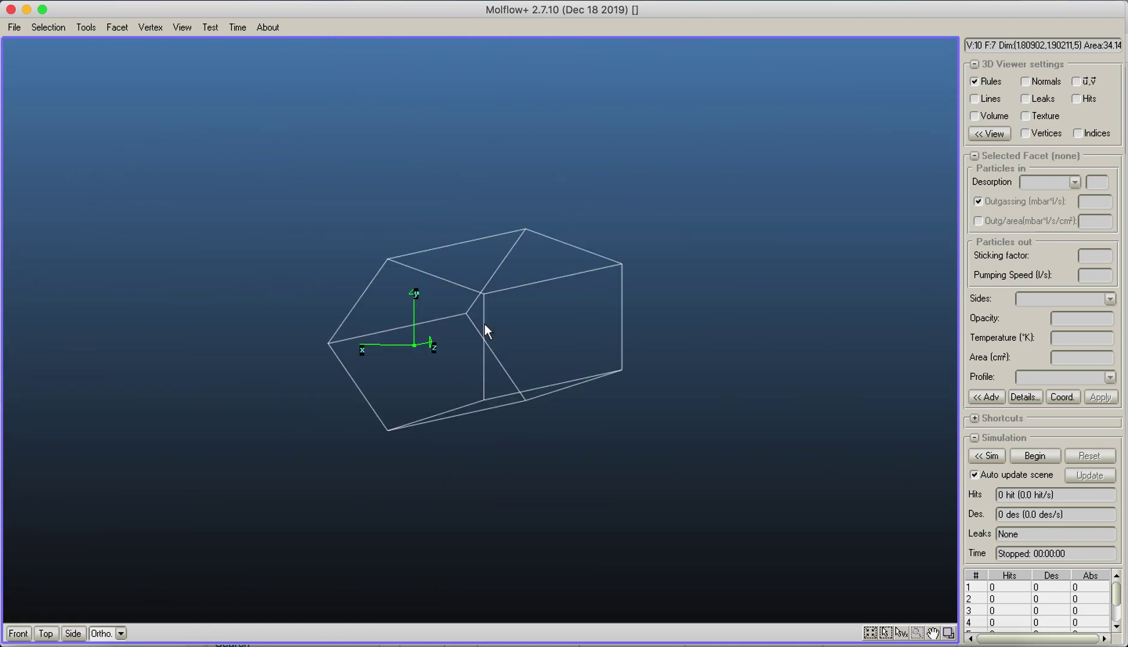
{"action": "scroll", "coordinate": [485, 326], "scroll_direction": "down", "scroll_amount": 4}
{"action": "scroll", "coordinate": [484, 327], "scroll_direction": "up", "scroll_amount": 2}
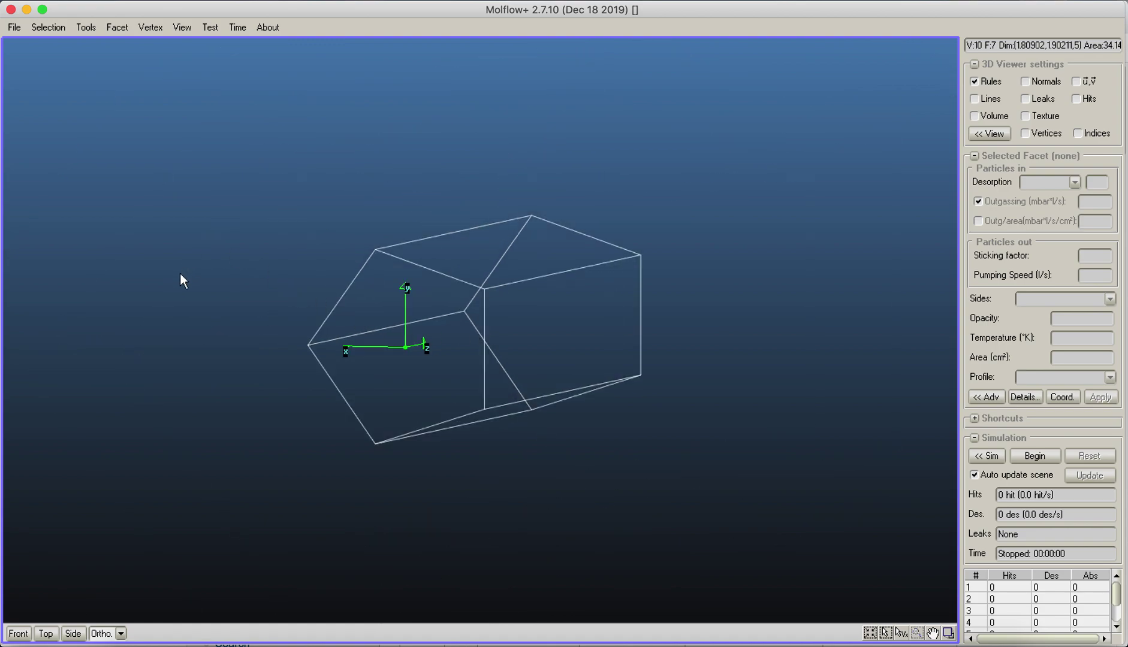
{"action": "middle_click_drag", "start_coordinate": [180, 273], "coordinate": [1070, 267]}
{"action": "middle_click_drag", "start_coordinate": [752, 316], "coordinate": [780, 419]}
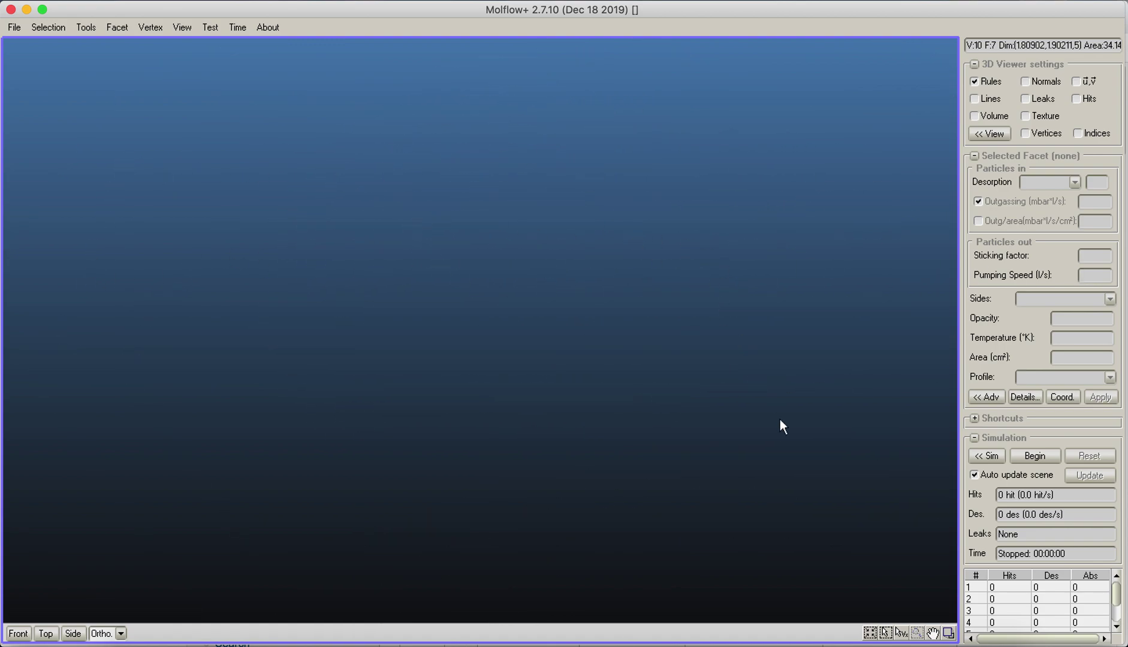
{"action": "left_click", "coordinate": [870, 634]}
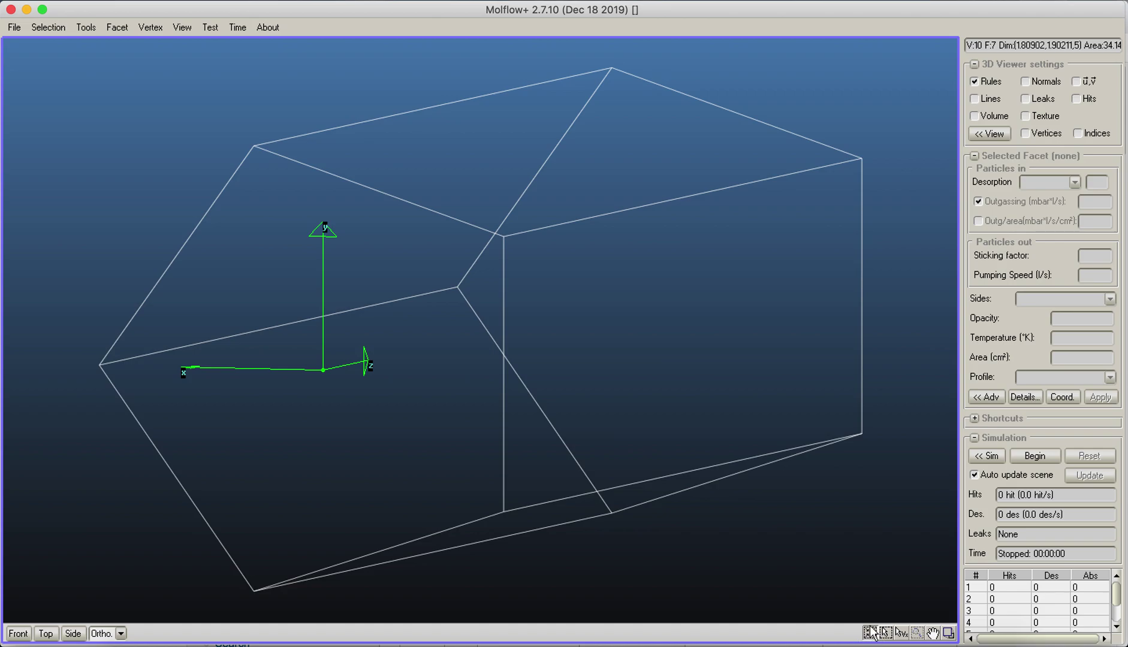
Rotate and shift the pipe through new angles, then autoscale it back into view.
{"action": "right_click_drag", "start_coordinate": [557, 322], "coordinate": [528, 304]}
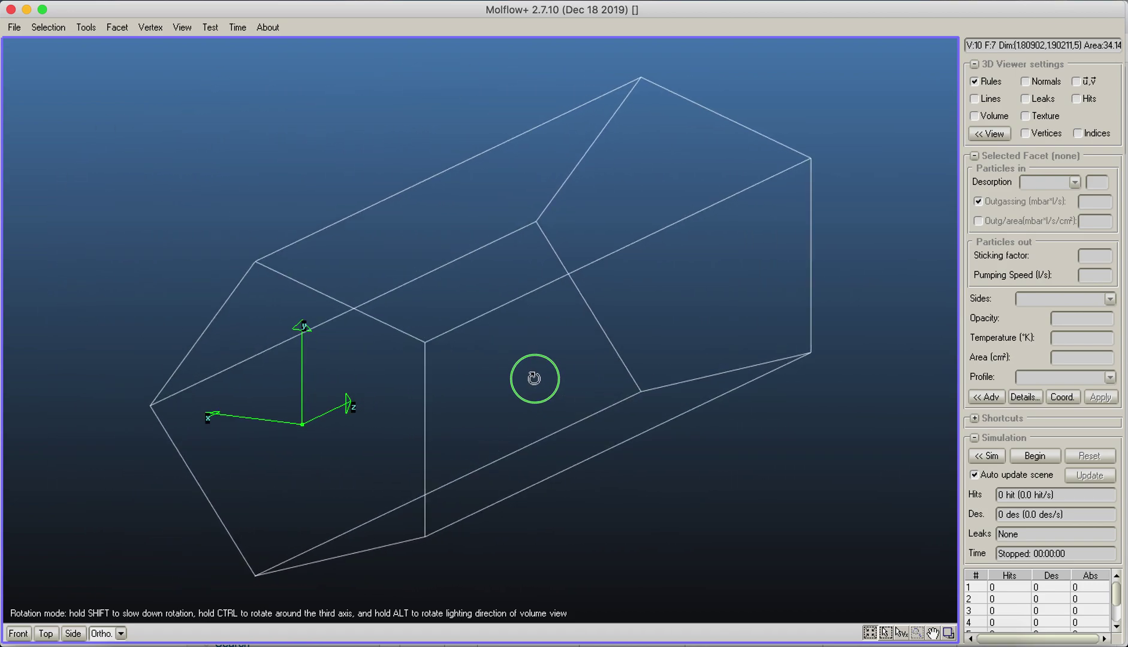
{"action": "middle_click_drag", "start_coordinate": [410, 340], "coordinate": [619, 308]}
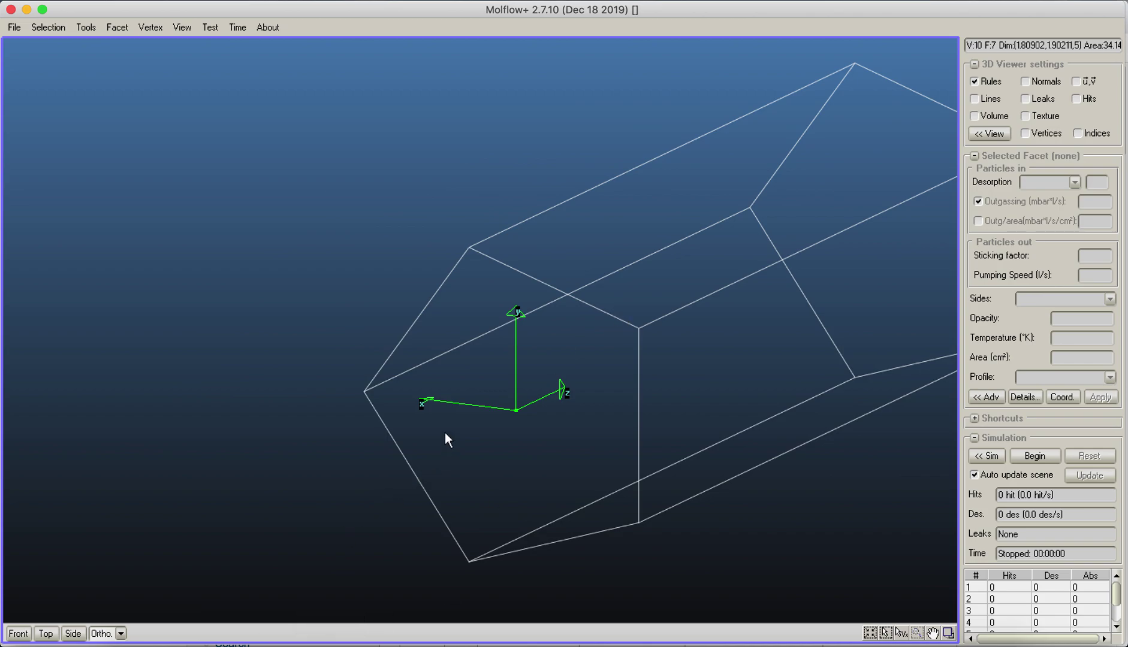
{"action": "right_click_drag", "start_coordinate": [445, 436], "coordinate": [698, 258]}
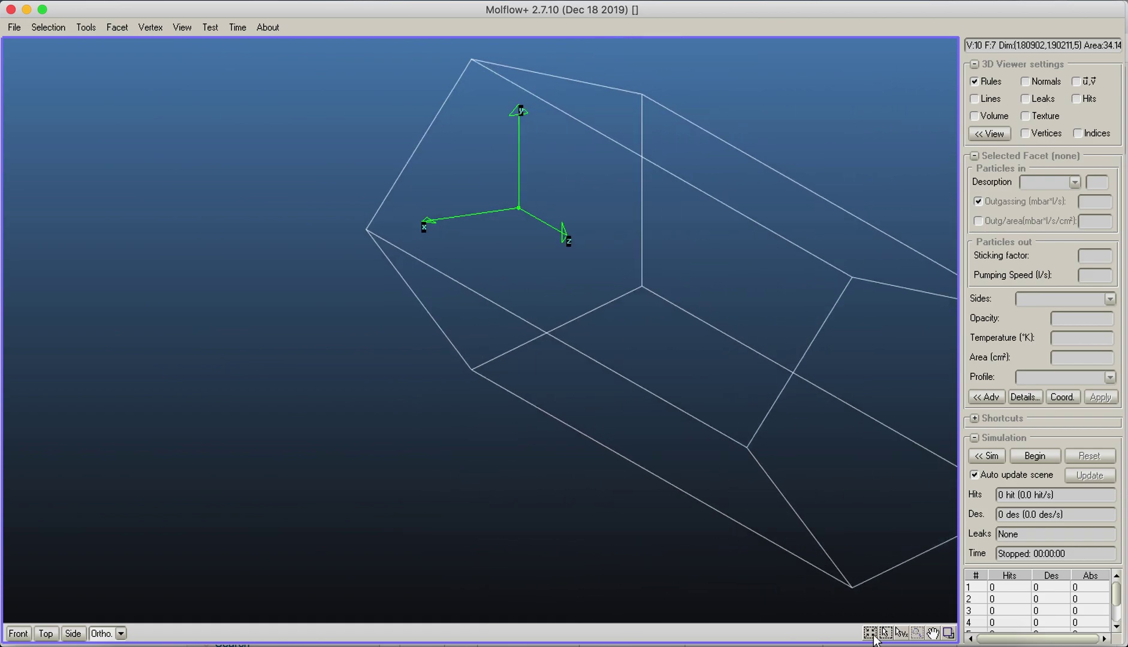
{"action": "left_click", "coordinate": [870, 633]}
Rotate and roll the pipe through several orientations until it stands upright.
{"action": "right_click_drag", "start_coordinate": [644, 294], "coordinate": [245, 373]}
{"action": "right_click_drag", "start_coordinate": [431, 324], "coordinate": [398, 331], "text": "ctrl"}
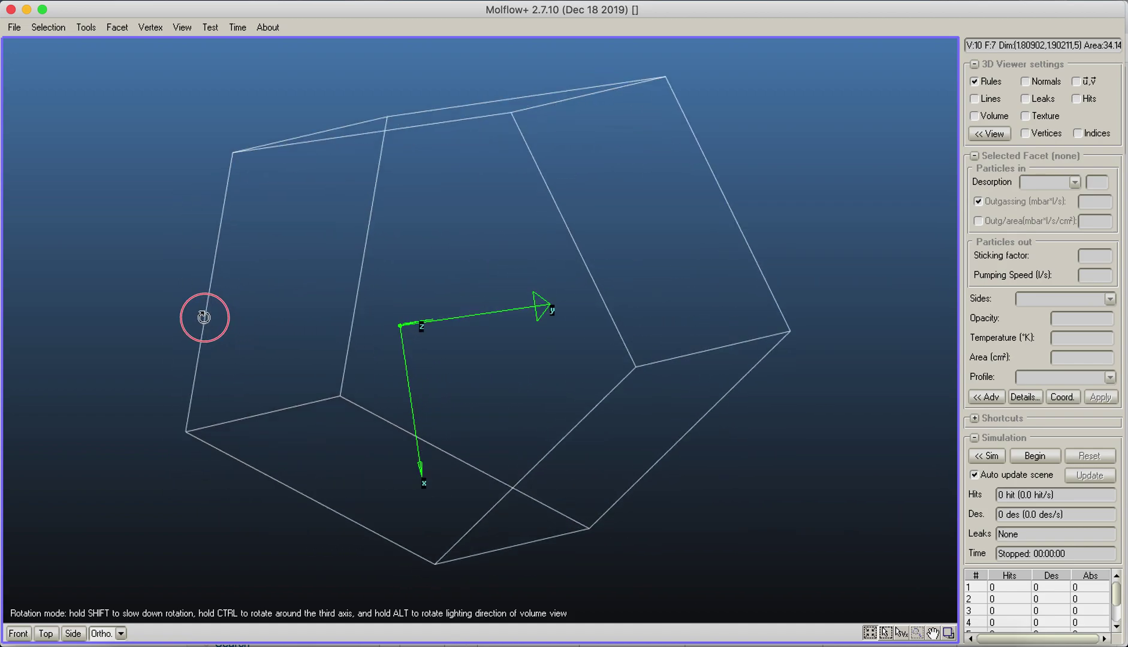
{"action": "left_click_drag", "start_coordinate": [204, 317], "coordinate": [241, 310]}
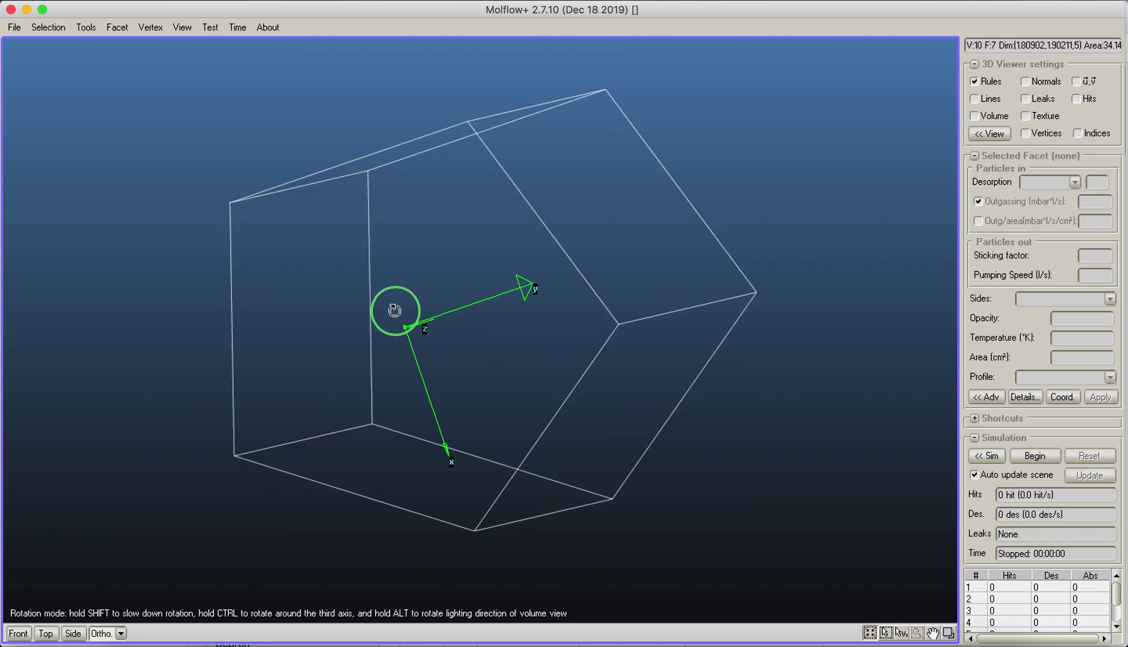
{"action": "left_click_drag", "start_coordinate": [395, 310], "coordinate": [446, 260]}
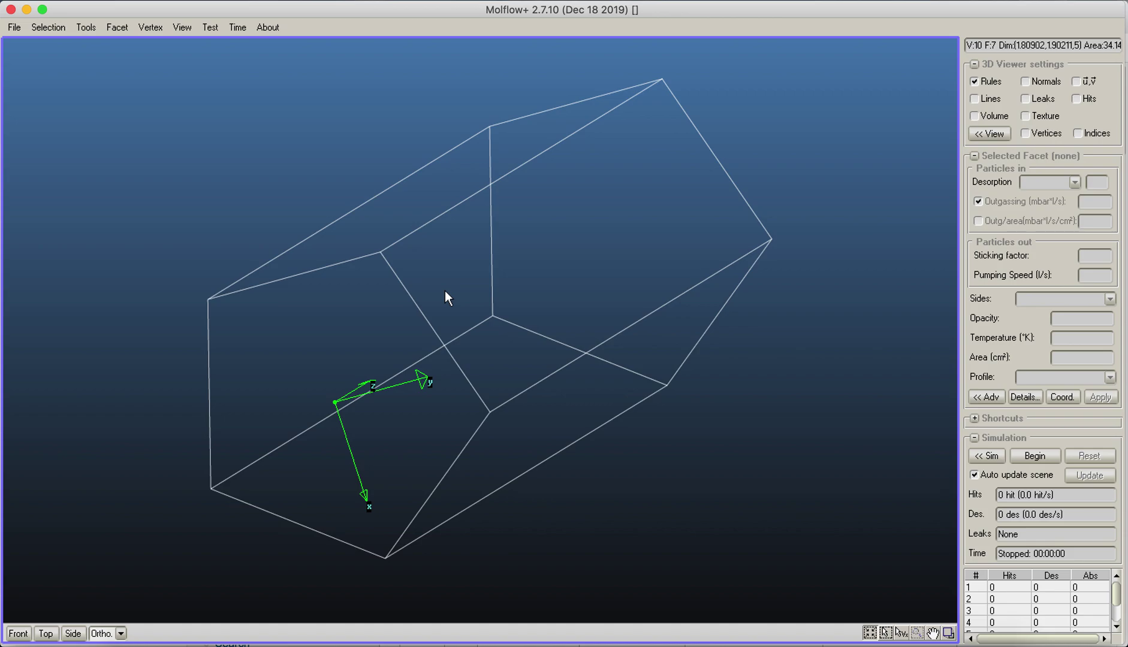
{"action": "left_click_drag", "start_coordinate": [347, 314], "coordinate": [394, 548]}
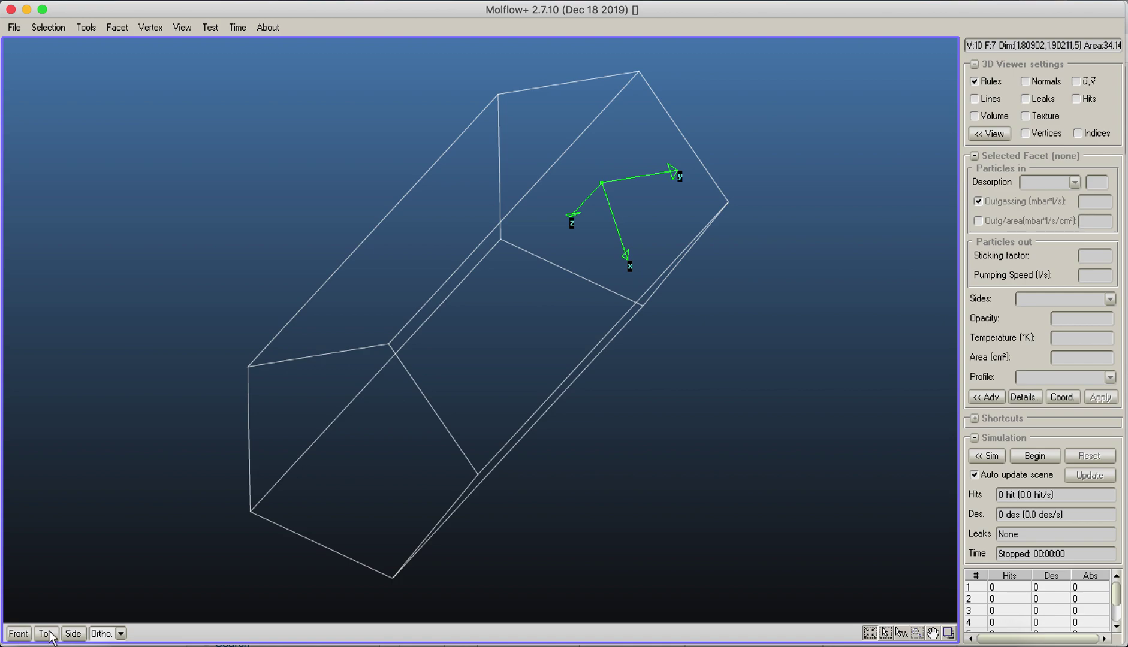
Switch the pipe through the Front, Top and Side views, finishing on Front.
{"action": "left_click", "coordinate": [18, 634]}
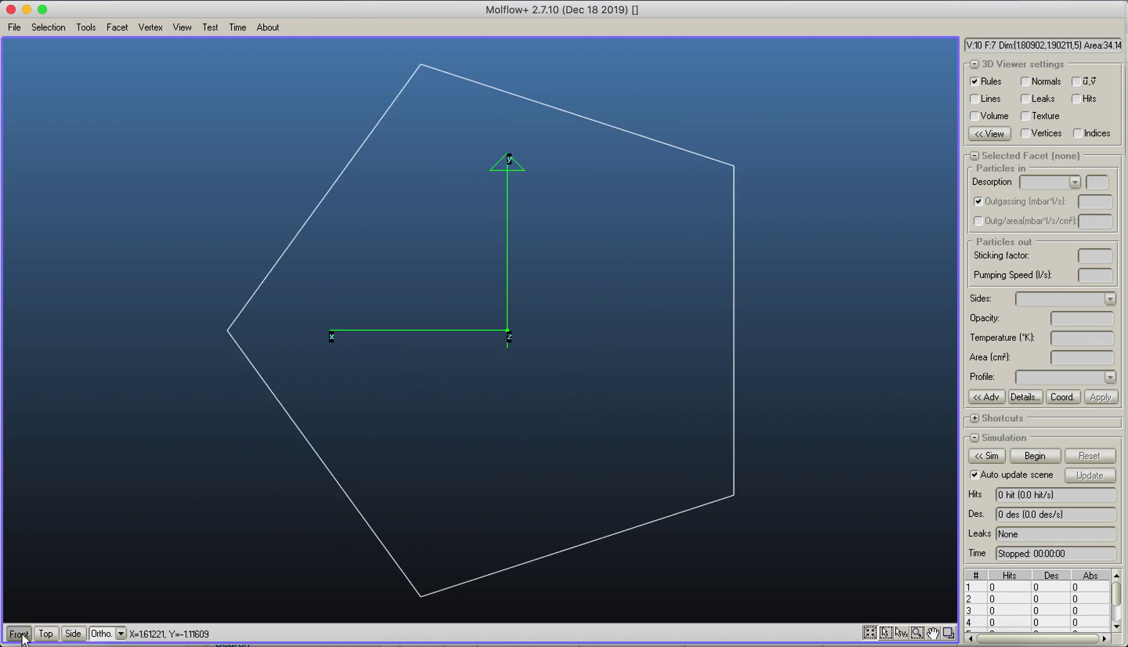
{"action": "left_click", "coordinate": [48, 636]}
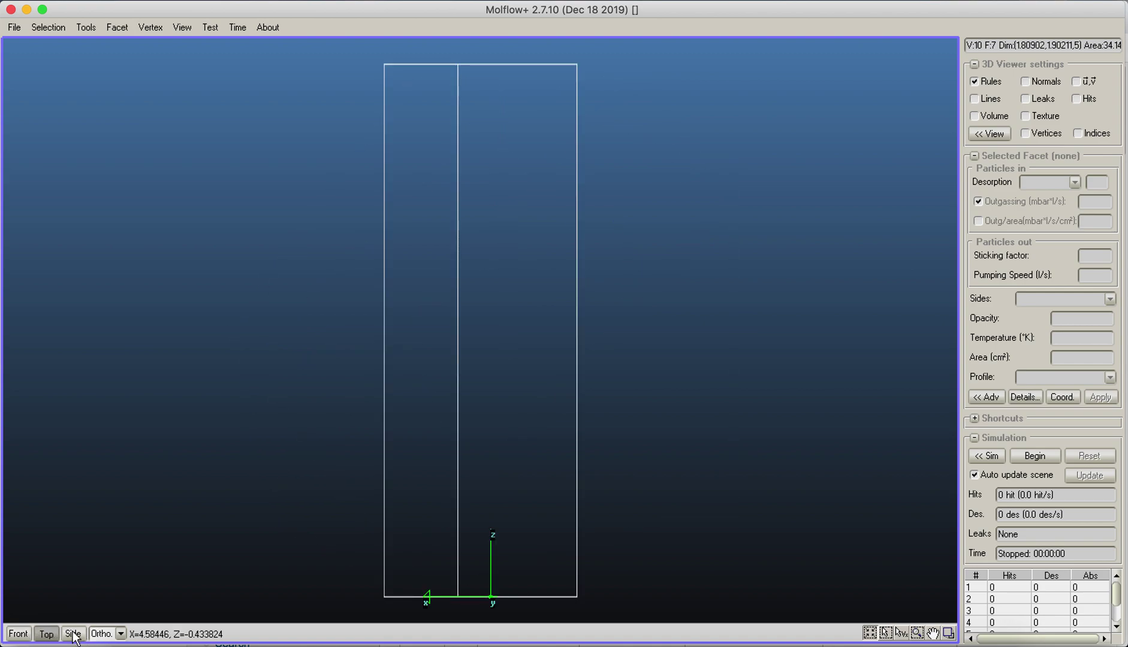
{"action": "left_click", "coordinate": [73, 634]}
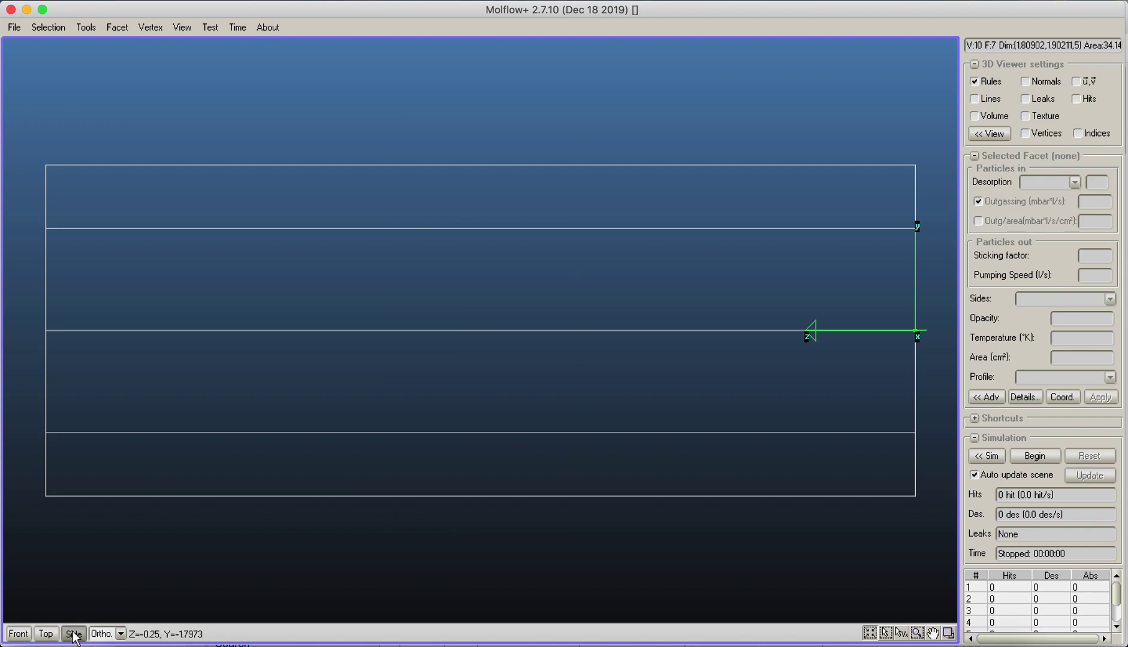
{"action": "left_click", "coordinate": [18, 634]}
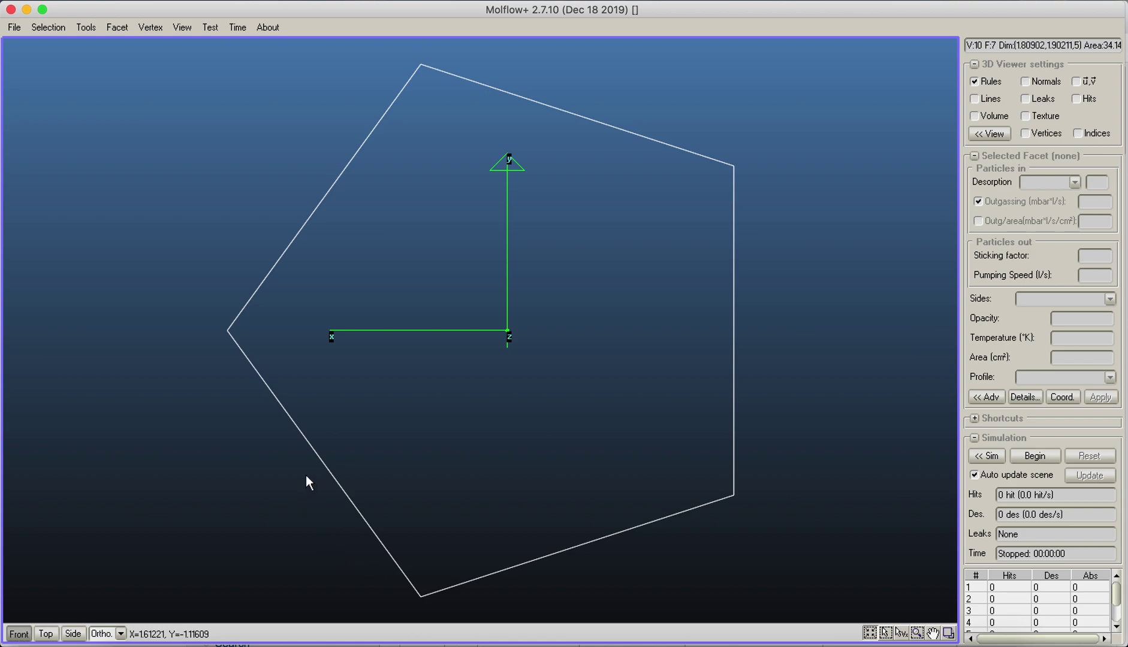
Zoom into the pentagon's lower-right corner and top vertex, then return to front view and tilt obliquely.
{"action": "left_click", "coordinate": [918, 633]}
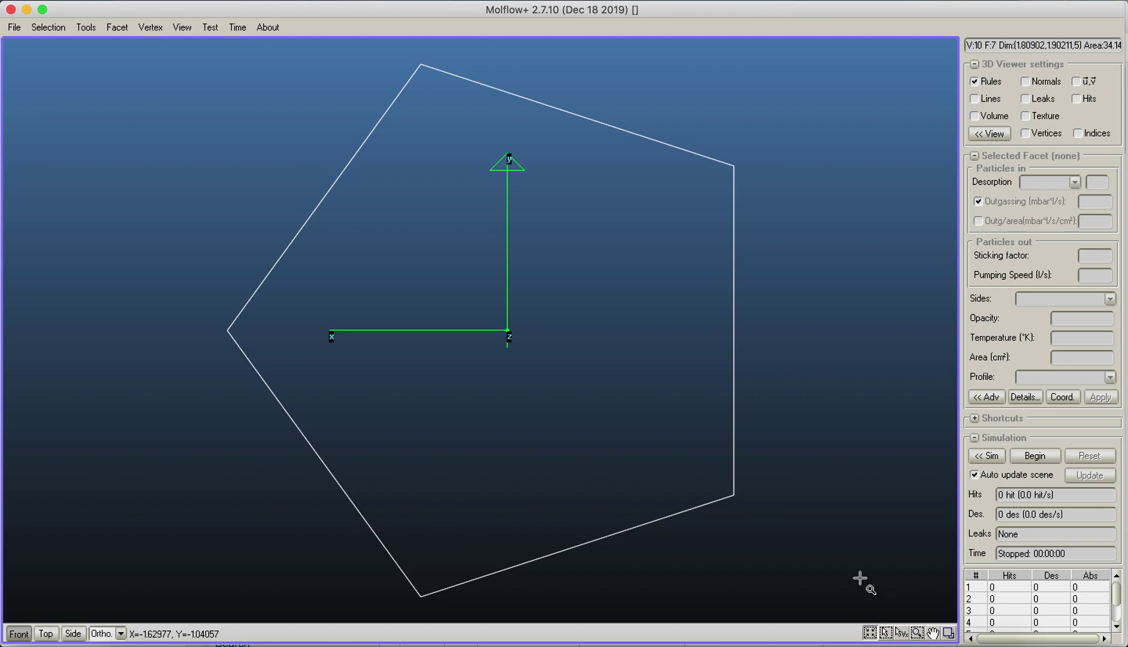
{"action": "left_click_drag", "start_coordinate": [655, 406], "coordinate": [813, 580]}
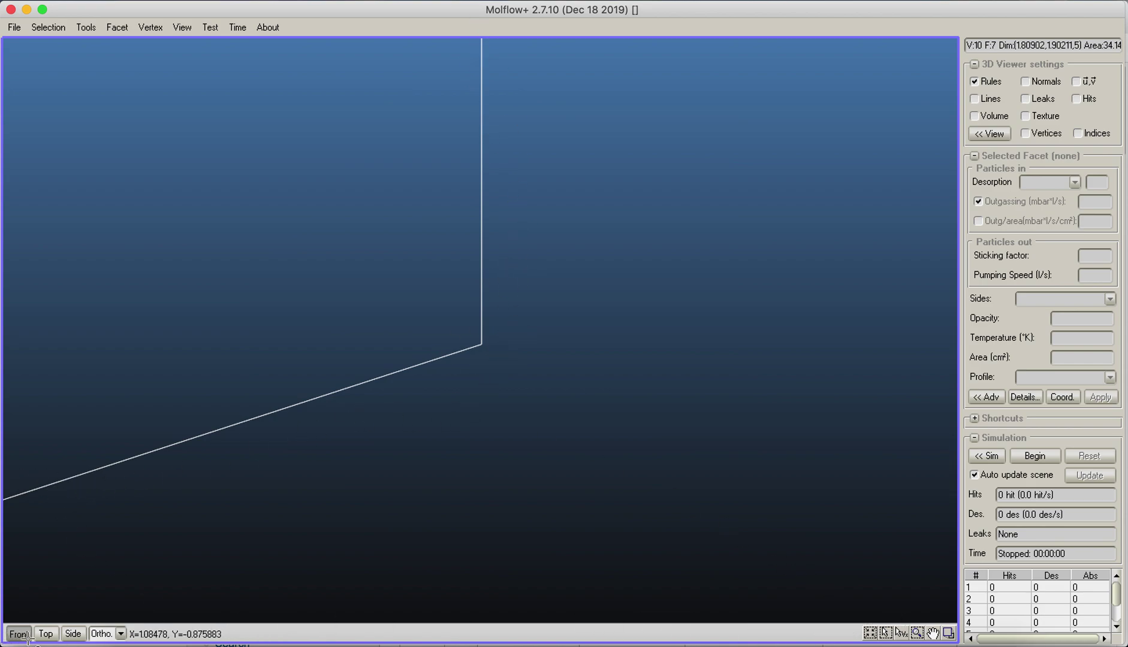
{"action": "left_click", "coordinate": [870, 634]}
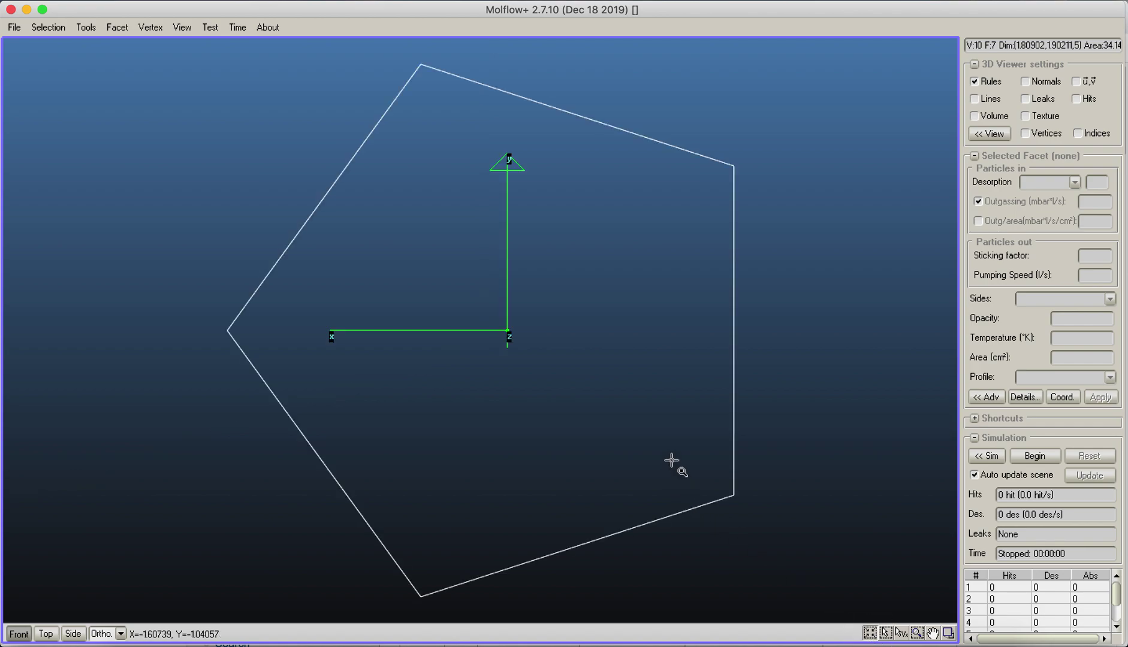
{"action": "left_click_drag", "start_coordinate": [400, 62], "coordinate": [524, 169]}
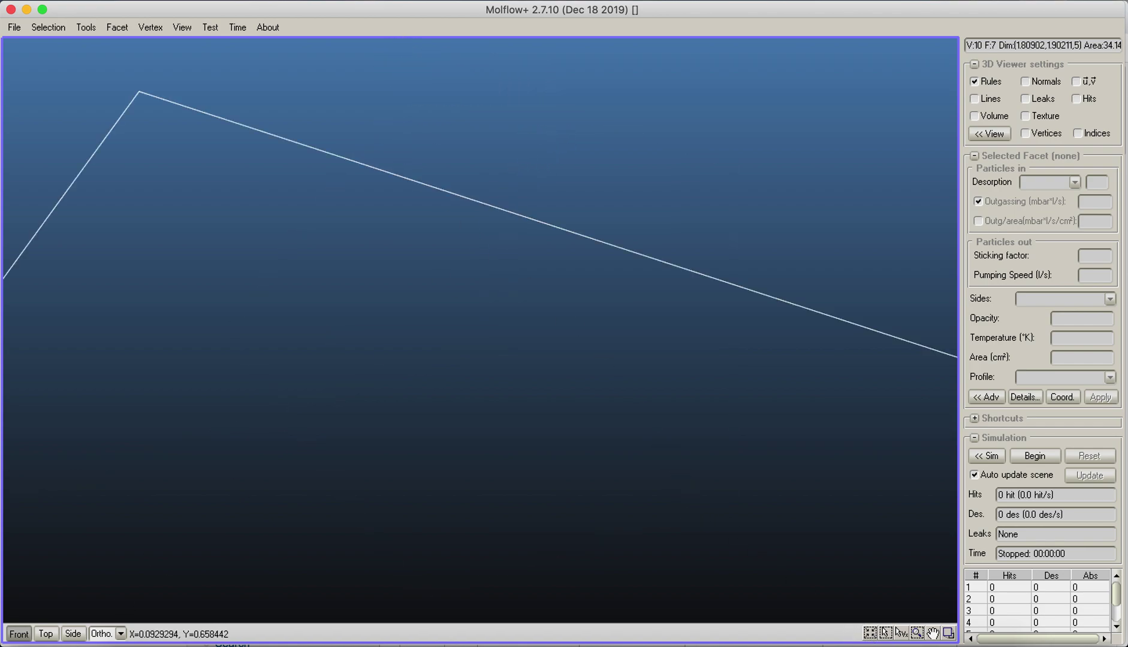
{"action": "left_click", "coordinate": [19, 635]}
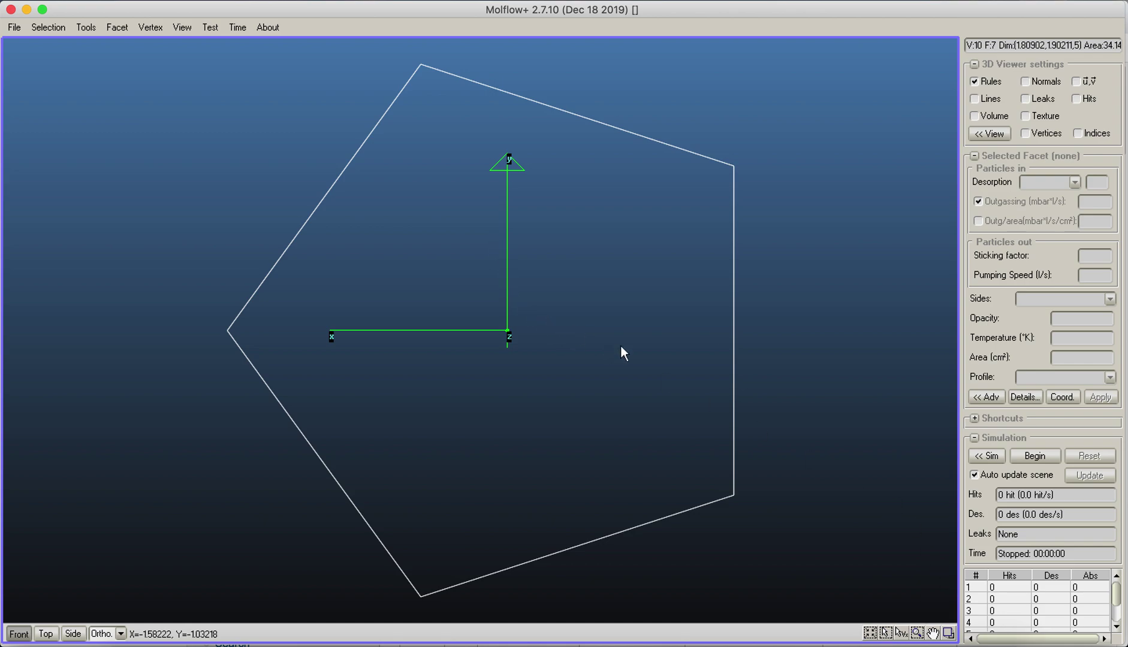
{"action": "right_click_drag", "start_coordinate": [622, 350], "coordinate": [561, 376]}
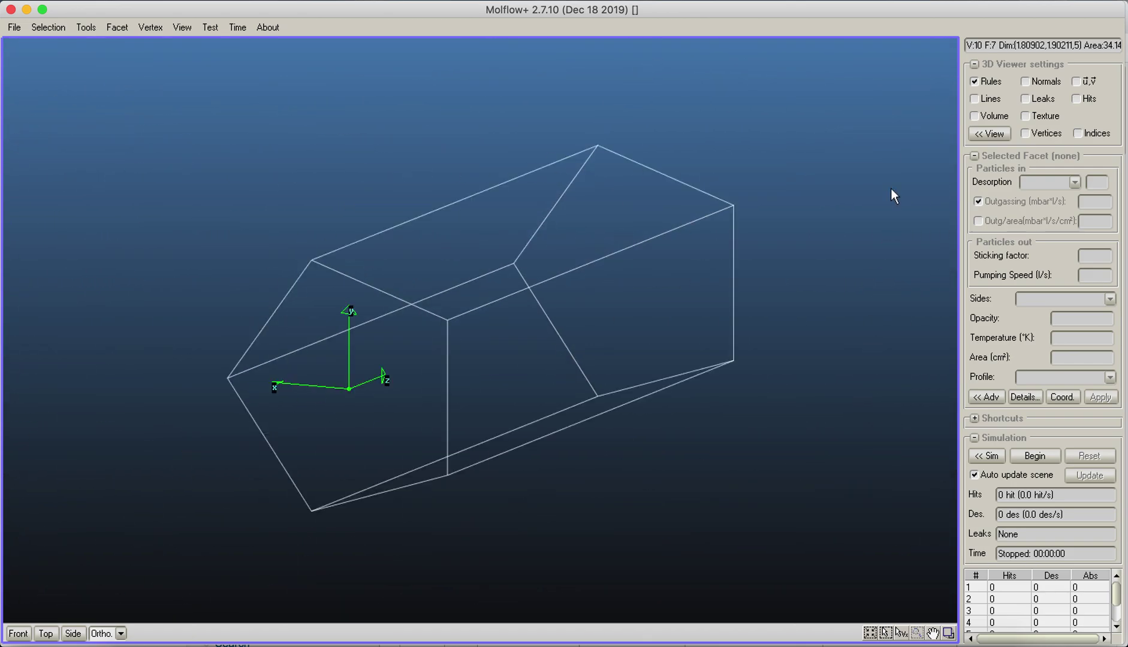
Show the pipe as a shaded Volume, rotate it, then return to wireframe.
{"action": "left_click", "coordinate": [975, 117]}
{"action": "right_click_drag", "start_coordinate": [444, 395], "coordinate": [677, 316]}
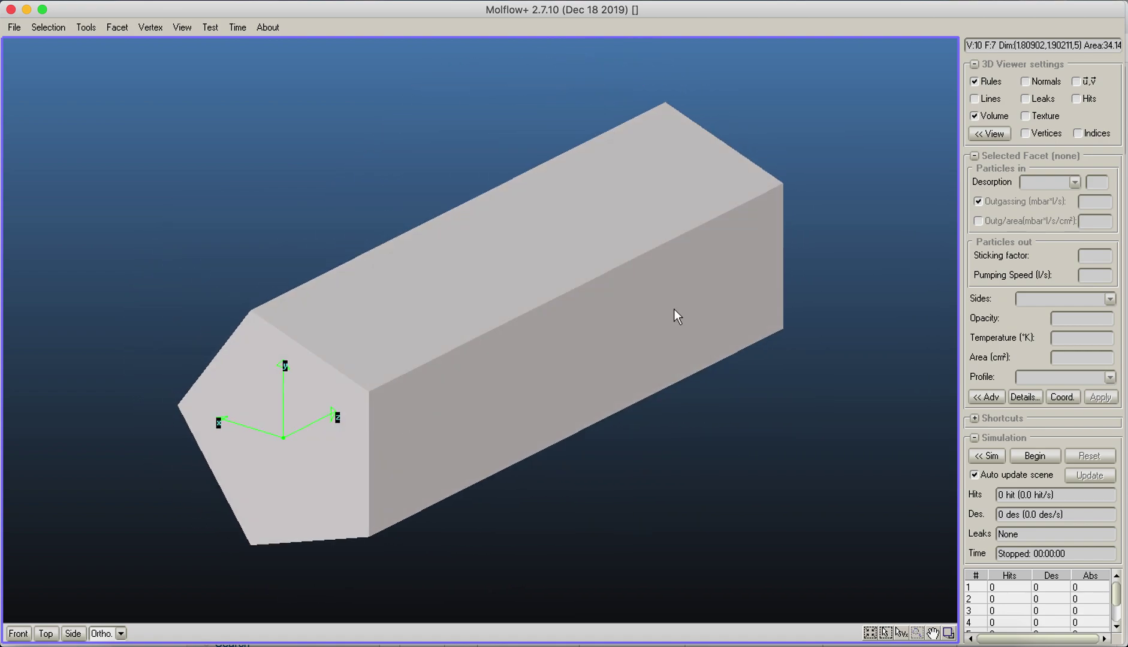
{"action": "left_click", "coordinate": [975, 116]}
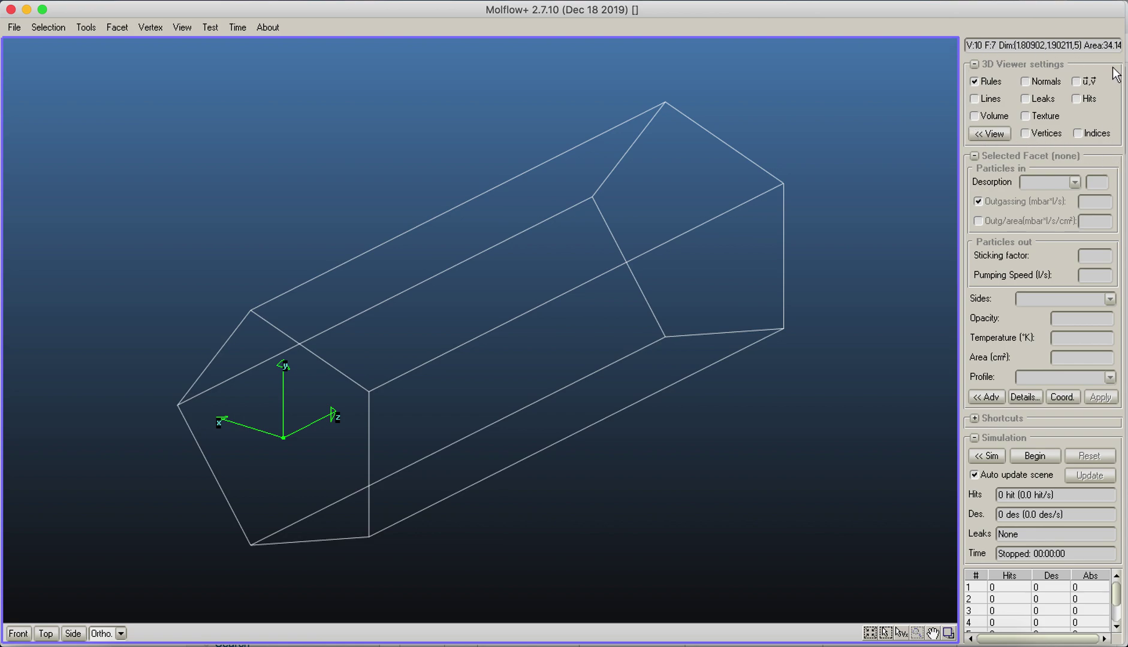
{"action": "left_click", "coordinate": [990, 135]}
Change the 3D viewer angle step from 0.005 to 0.001 and test the finer rotation.
{"action": "right_click_drag", "start_coordinate": [453, 407], "coordinate": [508, 346]}
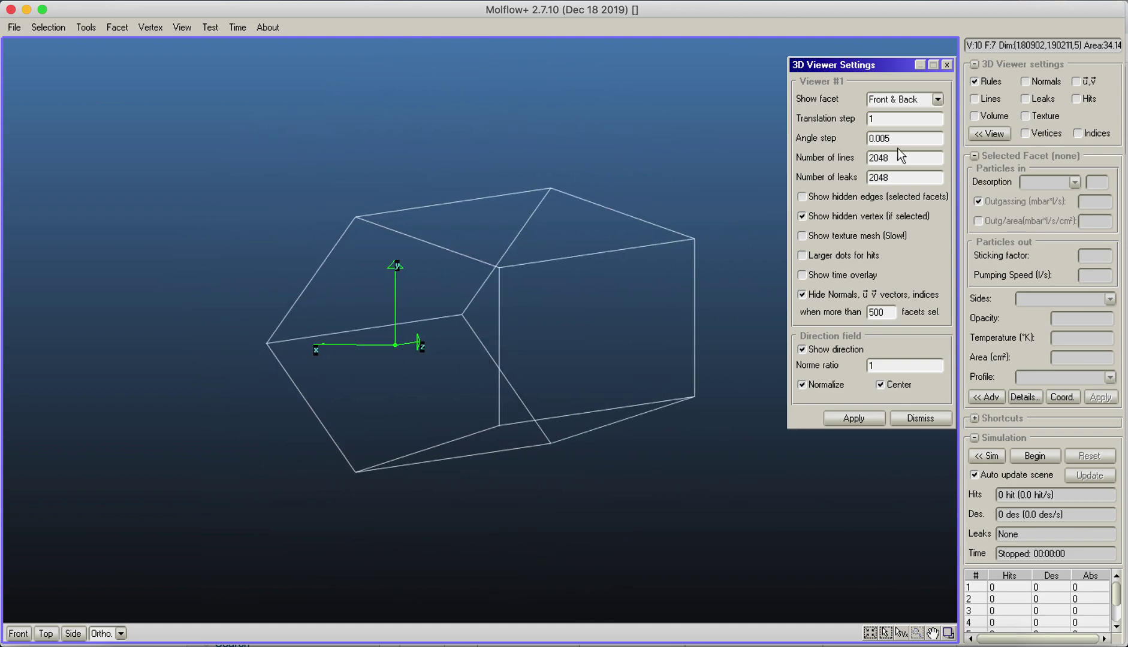
{"action": "left_click_drag", "start_coordinate": [891, 139], "coordinate": [897, 142]}
{"action": "left_click", "coordinate": [865, 415]}
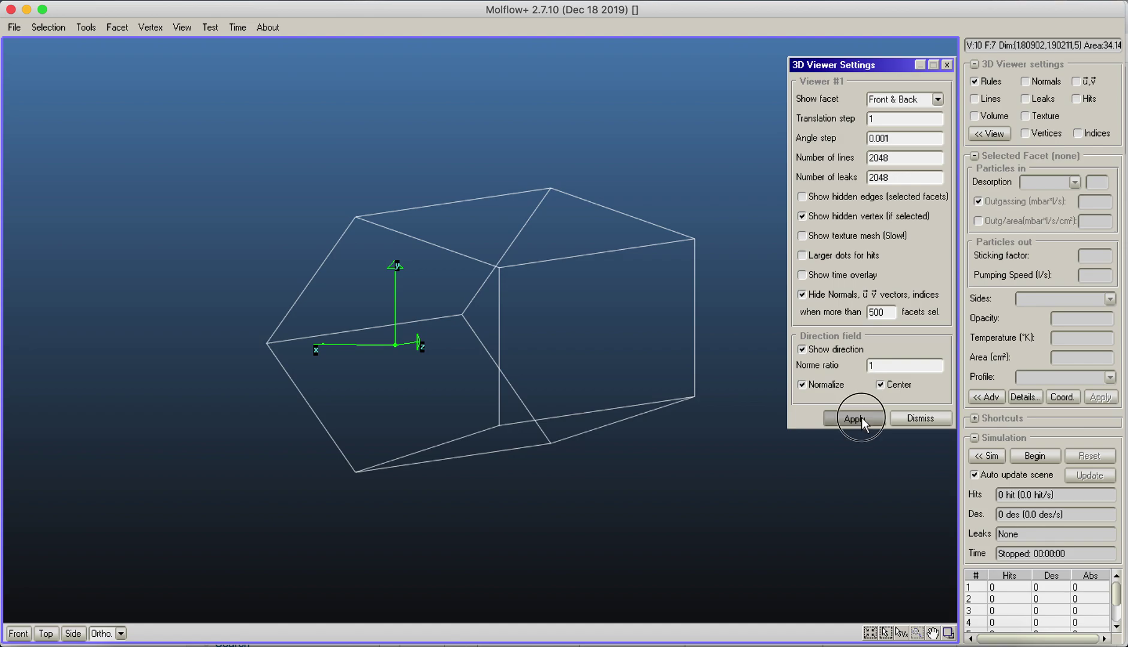
{"action": "right_click_drag", "start_coordinate": [682, 376], "coordinate": [721, 397]}
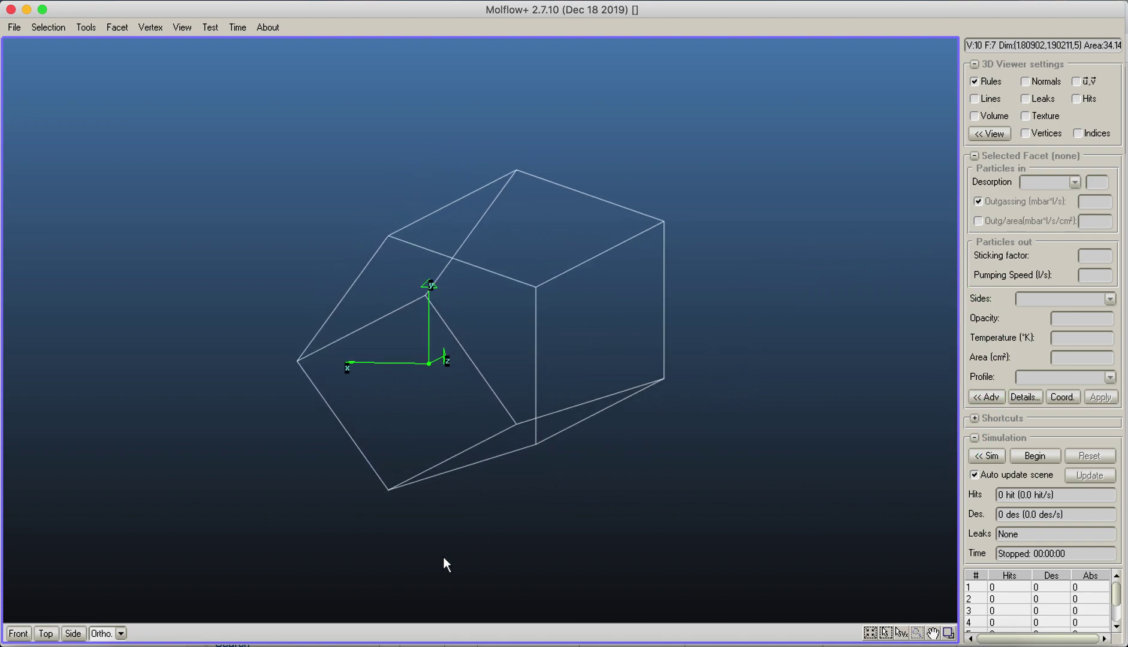
Rotate the wireframe pipe slightly to a new oblique view using the 0.001 angle step.
{"action": "right_click_drag", "start_coordinate": [255, 614], "coordinate": [163, 584]}
Show the pentagonal pipe as a shaded solid volume and rotate it slightly.
{"action": "left_click", "coordinate": [998, 118]}
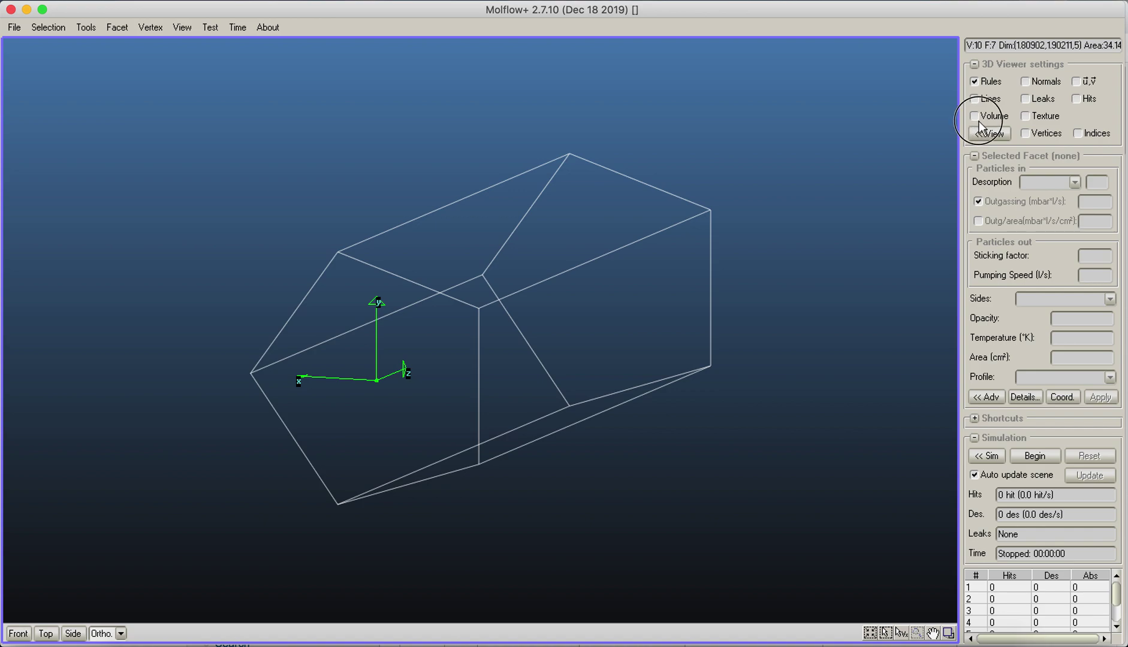
{"action": "mouse_move", "coordinate": [543, 411]}
{"action": "right_mouse_down"}
{"action": "mouse_move", "coordinate": [481, 440]}
{"action": "mouse_move", "coordinate": [455, 385]}
{"action": "right_mouse_up"}
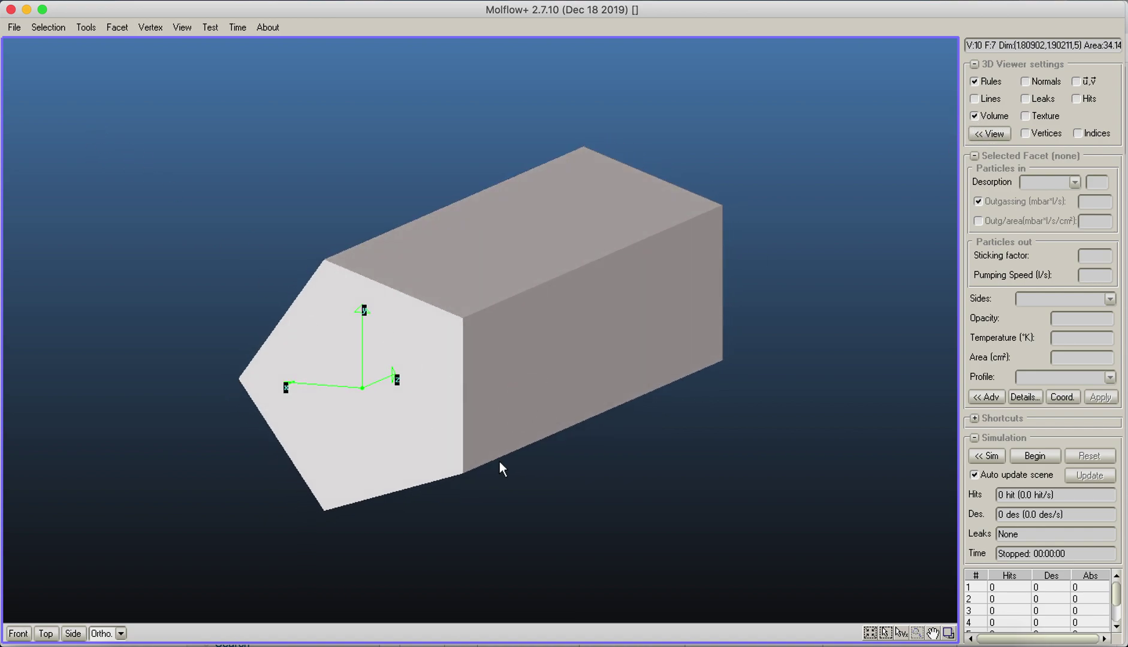
{"action": "mouse_move", "coordinate": [496, 298]}
{"action": "right_mouse_down"}
{"action": "mouse_move", "coordinate": [470, 294]}
{"action": "mouse_move", "coordinate": [494, 280]}
{"action": "right_mouse_up"}
Sweep the lighting direction across the solid faces, then return to wireframe and rotate the pipe.
{"action": "mouse_move", "coordinate": [569, 290]}
{"action": "right_mouse_down", "text": "alt"}
{"action": "mouse_move", "coordinate": [325, 310]}
{"action": "mouse_move", "coordinate": [626, 318]}
{"action": "mouse_move", "coordinate": [773, 269]}
{"action": "mouse_move", "coordinate": [310, 314]}
{"action": "mouse_move", "coordinate": [403, 310]}
{"action": "mouse_move", "coordinate": [261, 366]}
{"action": "mouse_move", "coordinate": [660, 181]}
{"action": "mouse_move", "coordinate": [468, 385]}
{"action": "mouse_move", "coordinate": [854, 166]}
{"action": "mouse_move", "coordinate": [137, 326]}
{"action": "mouse_move", "coordinate": [546, 254]}
{"action": "mouse_move", "coordinate": [690, 308]}
{"action": "mouse_move", "coordinate": [418, 121]}
{"action": "mouse_move", "coordinate": [591, 216]}
{"action": "mouse_move", "coordinate": [573, 189]}
{"action": "mouse_move", "coordinate": [660, 358]}
{"action": "mouse_move", "coordinate": [671, 410]}
{"action": "right_mouse_up", "text": "alt"}
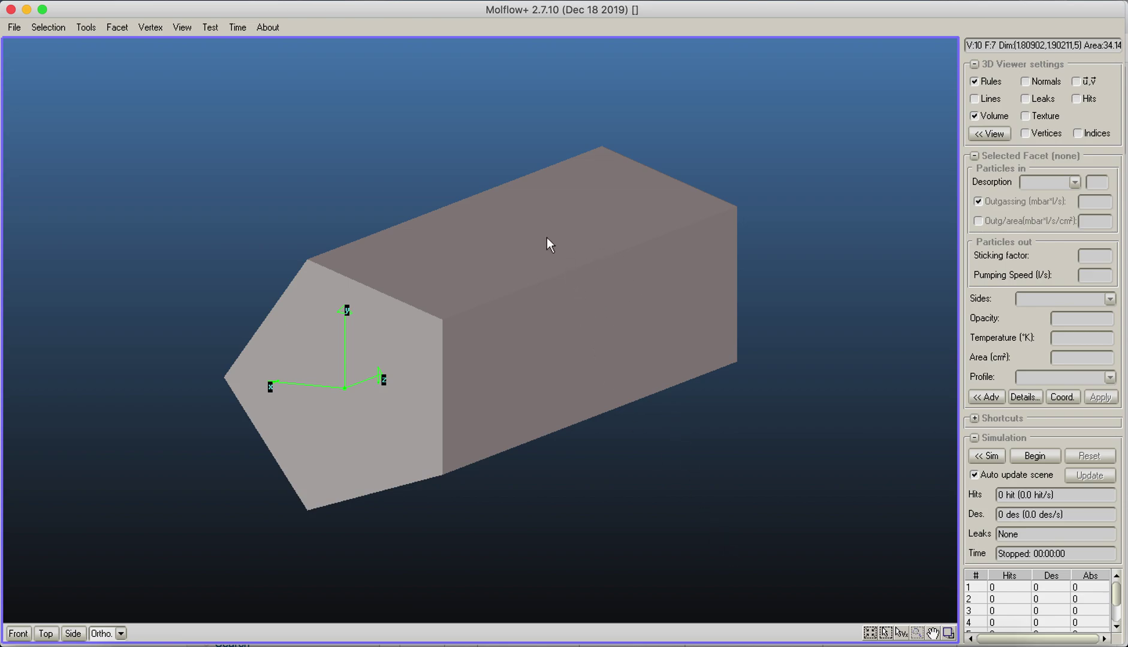
{"action": "mouse_move", "coordinate": [623, 346]}
{"action": "right_mouse_down", "text": "alt"}
{"action": "mouse_move", "coordinate": [551, 262]}
{"action": "mouse_move", "coordinate": [609, 403]}
{"action": "mouse_move", "coordinate": [504, 202]}
{"action": "mouse_move", "coordinate": [504, 253]}
{"action": "right_mouse_up", "text": "alt"}
{"action": "mouse_move", "coordinate": [404, 334]}
{"action": "right_mouse_down", "text": "alt"}
{"action": "mouse_move", "coordinate": [849, 134]}
{"action": "mouse_move", "coordinate": [714, 249]}
{"action": "mouse_move", "coordinate": [564, 549]}
{"action": "mouse_move", "coordinate": [908, 300]}
{"action": "mouse_move", "coordinate": [672, 382]}
{"action": "mouse_move", "coordinate": [390, 224]}
{"action": "mouse_move", "coordinate": [774, 250]}
{"action": "mouse_move", "coordinate": [822, 286]}
{"action": "mouse_move", "coordinate": [809, 318]}
{"action": "right_mouse_up", "text": "alt"}
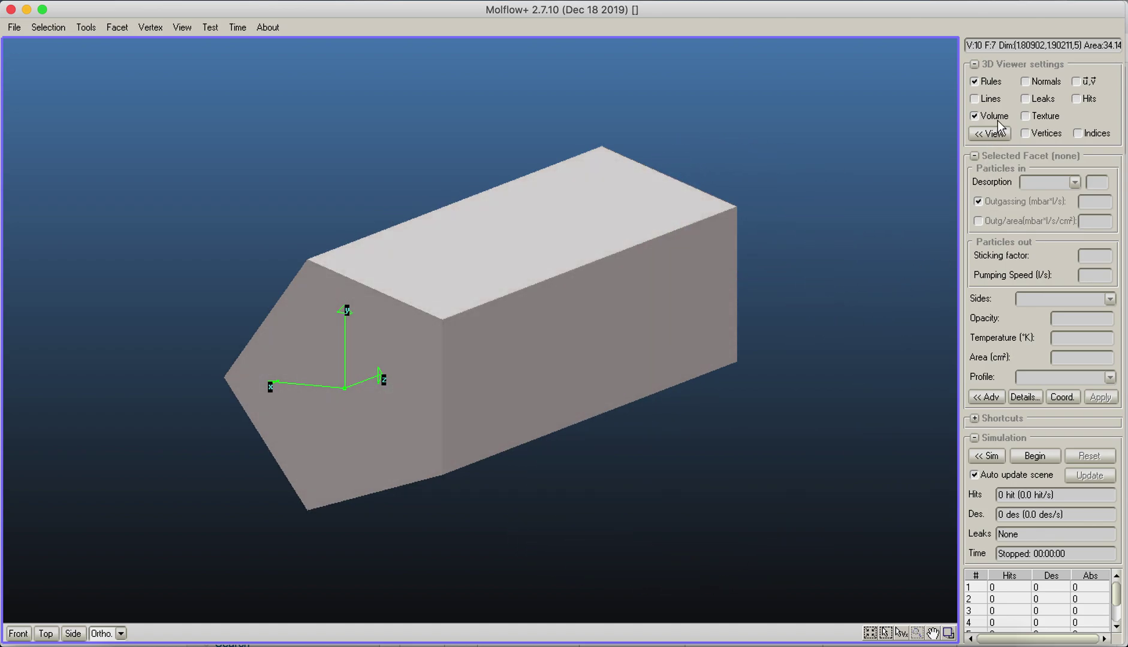
{"action": "left_click", "coordinate": [974, 116]}
{"action": "right_click_drag", "start_coordinate": [902, 161], "coordinate": [623, 378]}
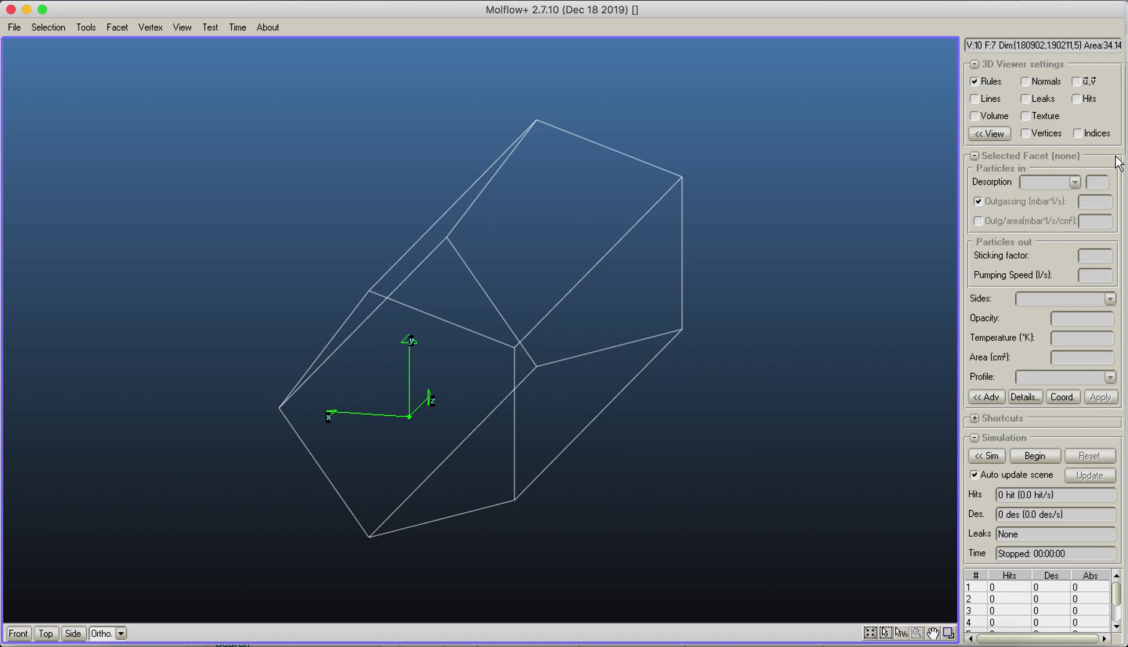
{"action": "left_click", "coordinate": [975, 418]}
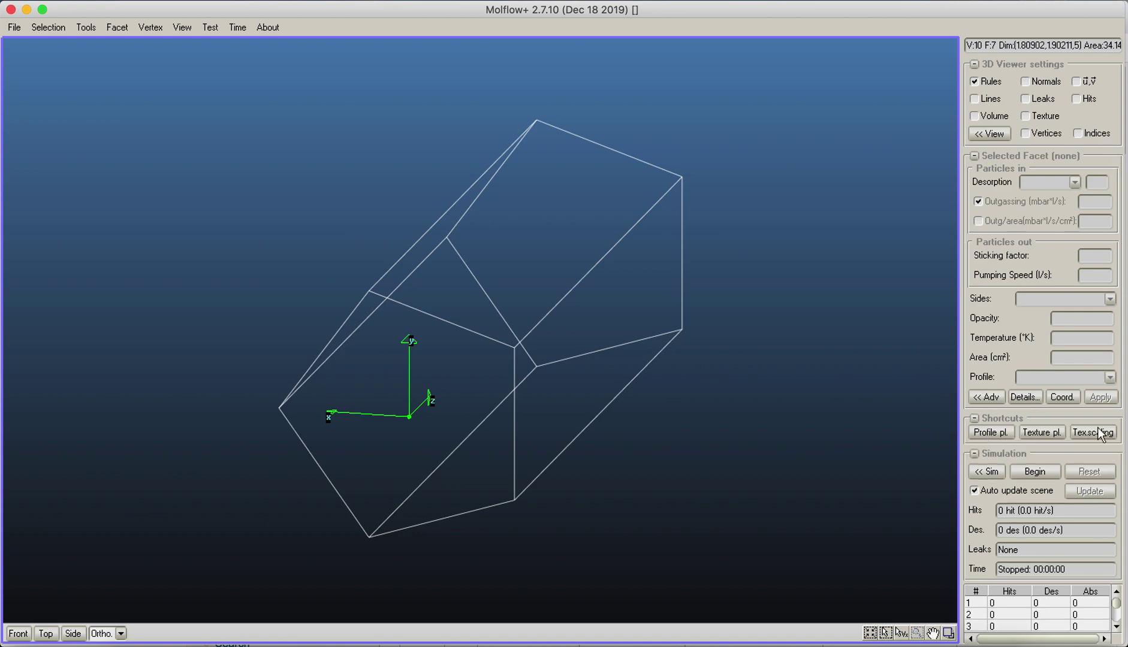
{"action": "left_click", "coordinate": [975, 418]}
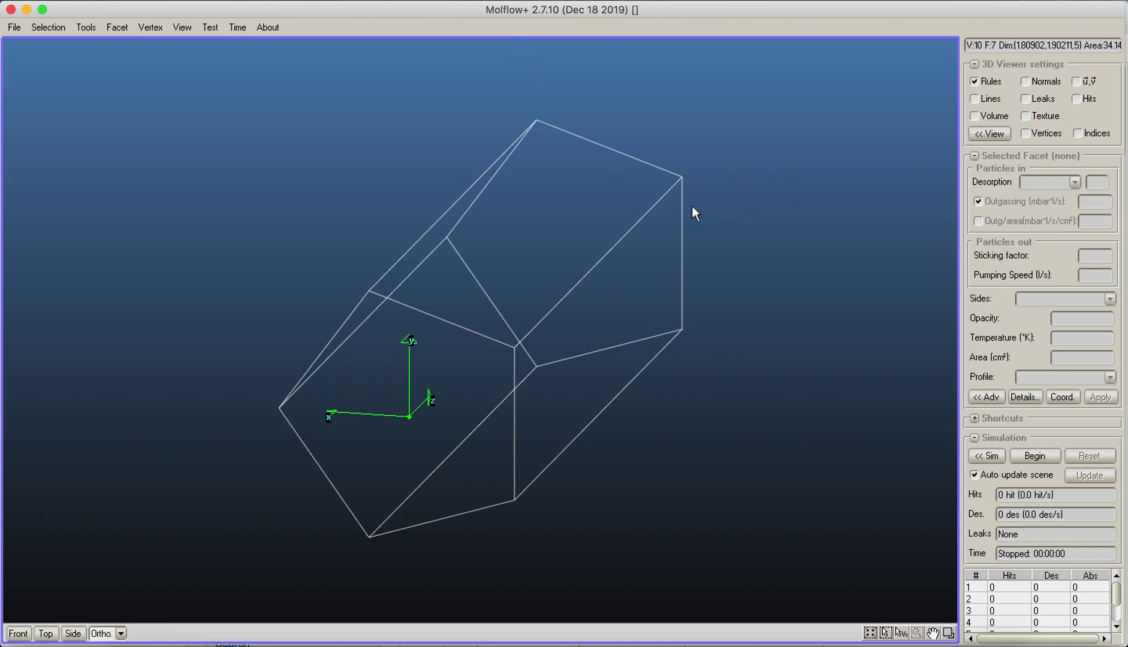
{"action": "left_click", "coordinate": [87, 27]}
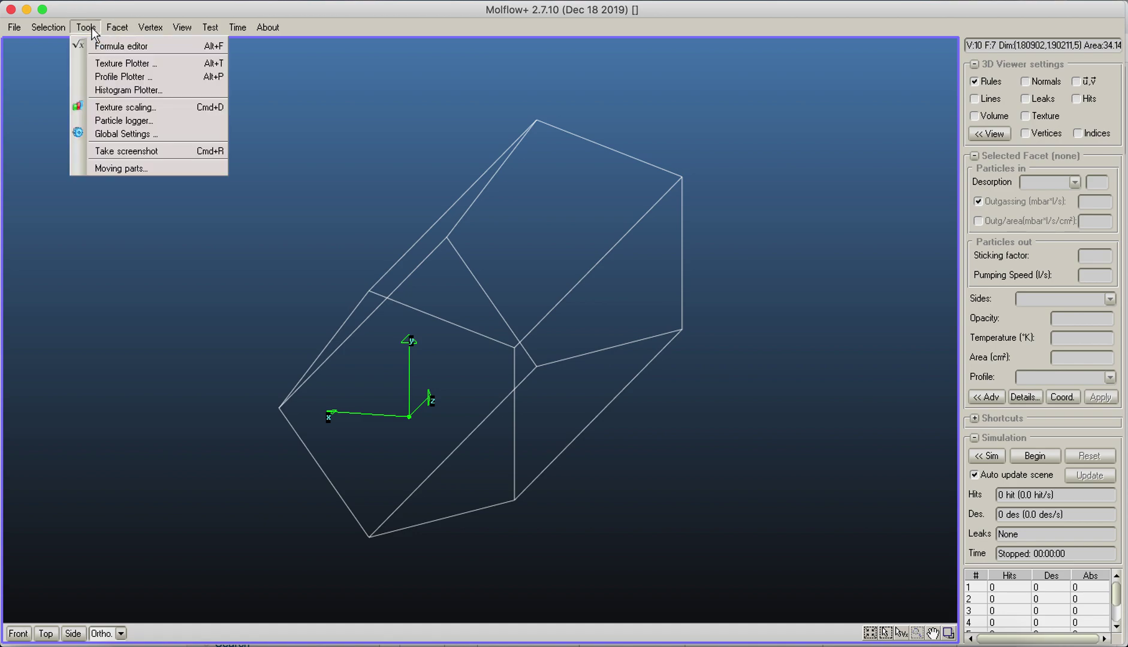
Apply the white background from Global Settings, then shift and rotate the pipe view.
{"action": "left_click", "coordinate": [106, 133]}
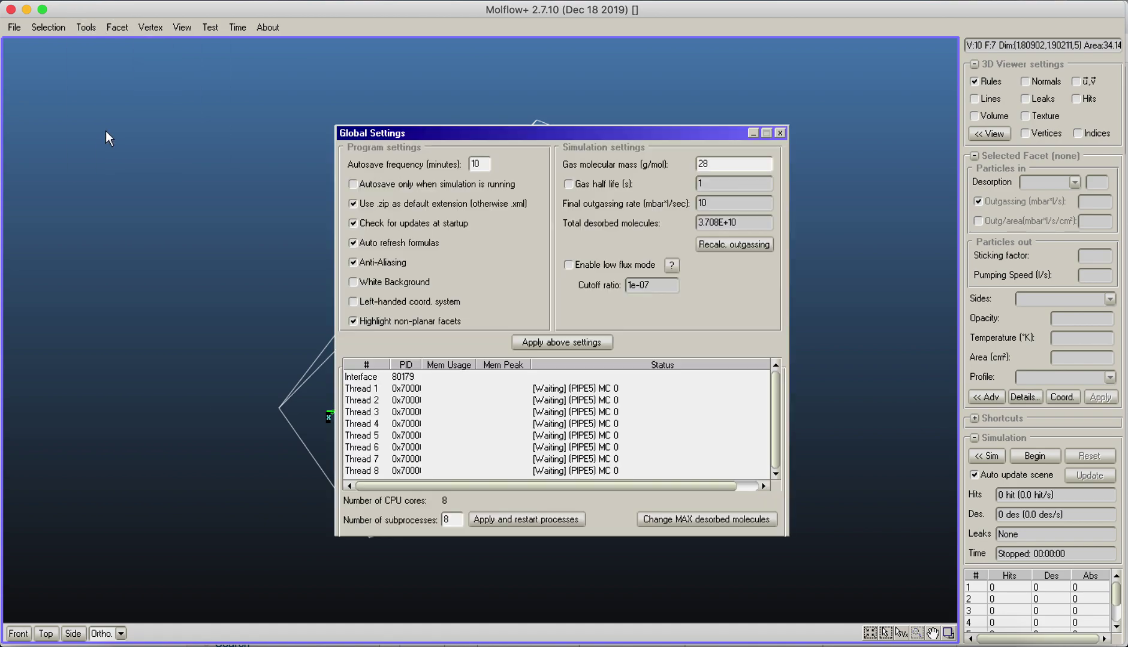
{"action": "left_click_drag", "start_coordinate": [435, 133], "coordinate": [672, 47]}
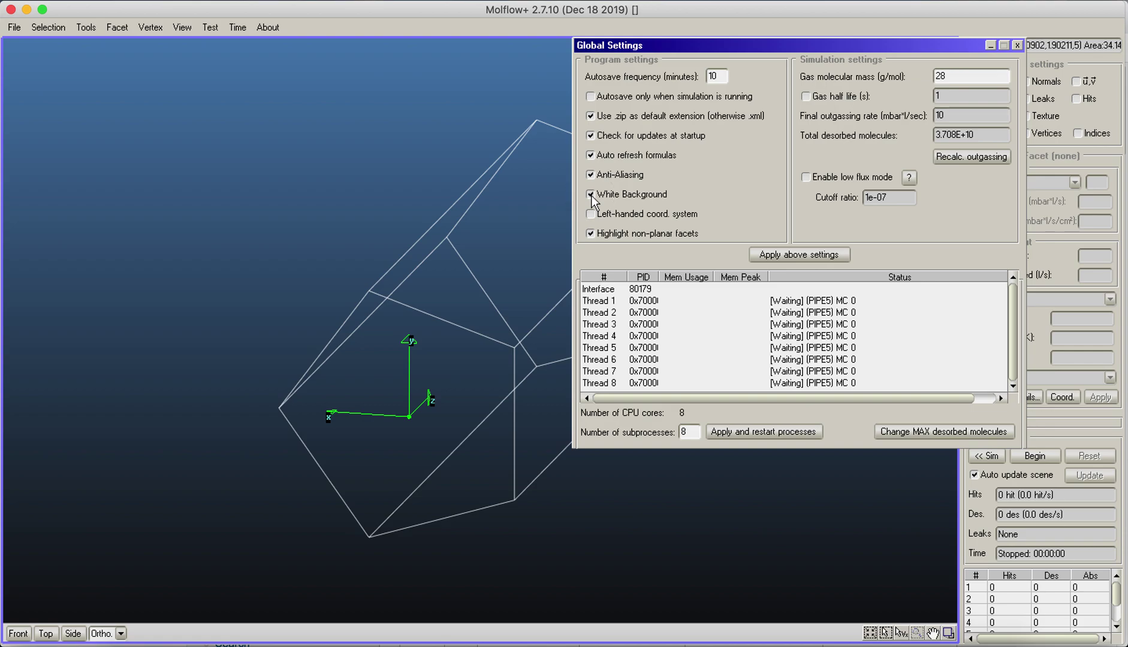
{"action": "left_click", "coordinate": [786, 257]}
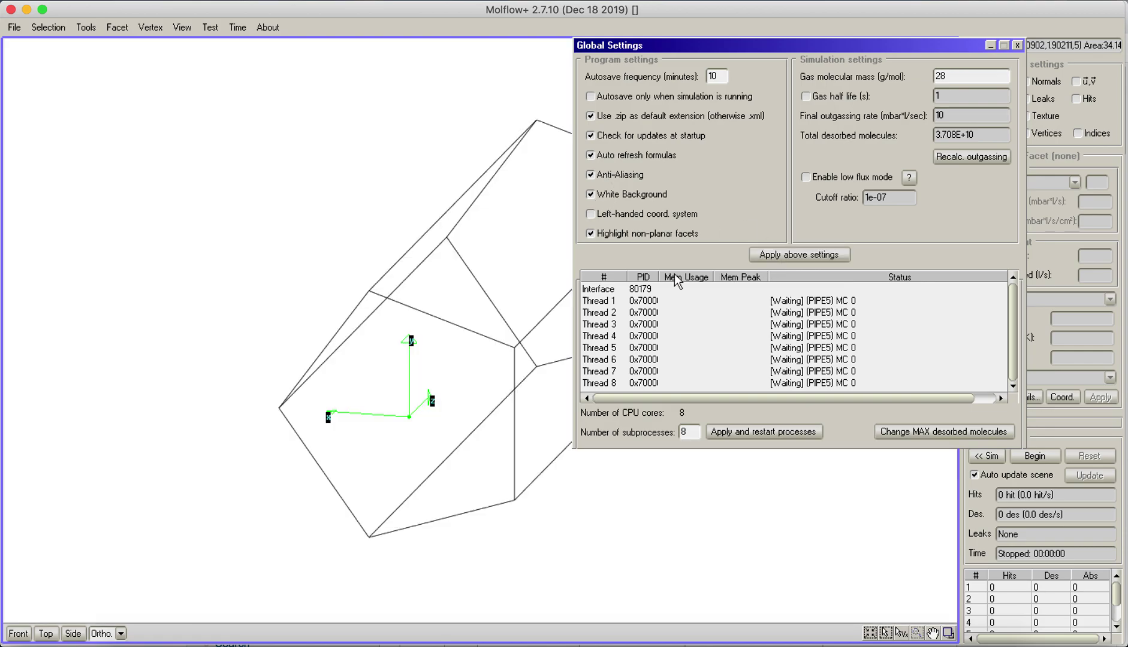
{"action": "middle_click_drag", "start_coordinate": [482, 291], "coordinate": [262, 279]}
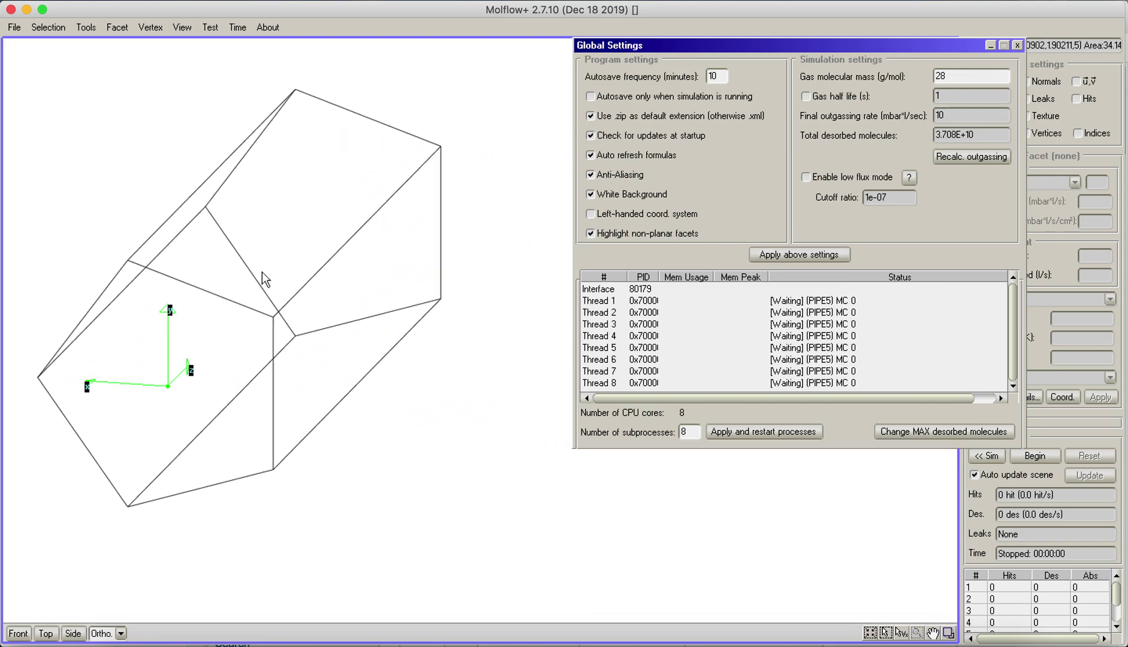
{"action": "right_click_drag", "start_coordinate": [241, 233], "coordinate": [207, 228]}
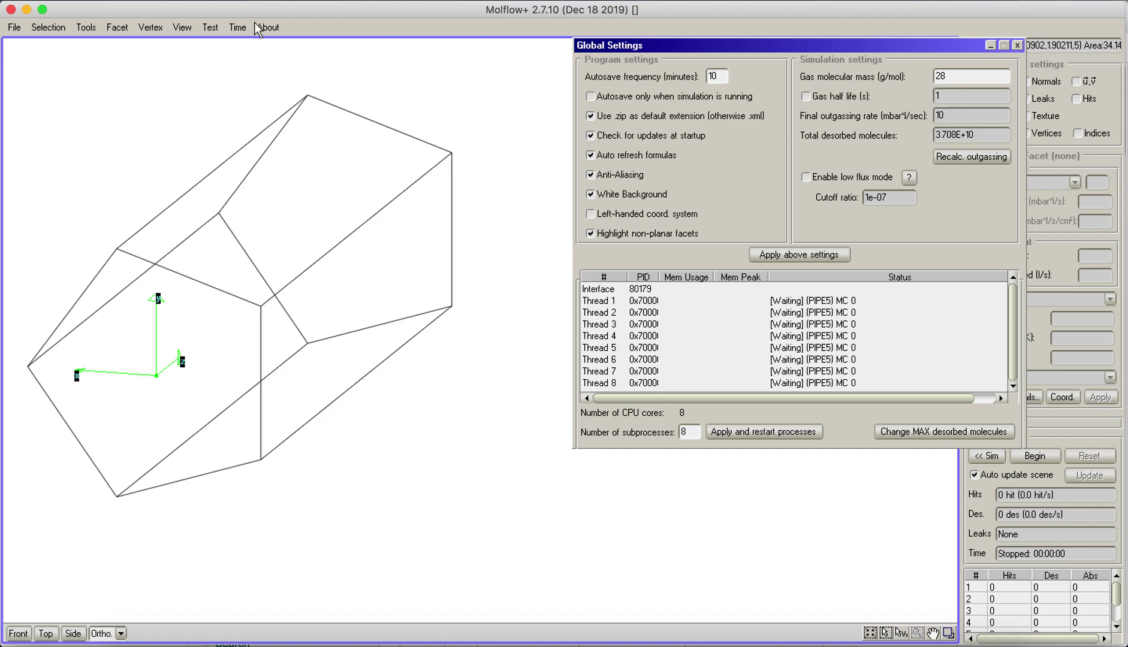
Capture a screenshot of the upper-left area of the 3D view and open Finder to locate it.
{"action": "left_click", "coordinate": [87, 27]}
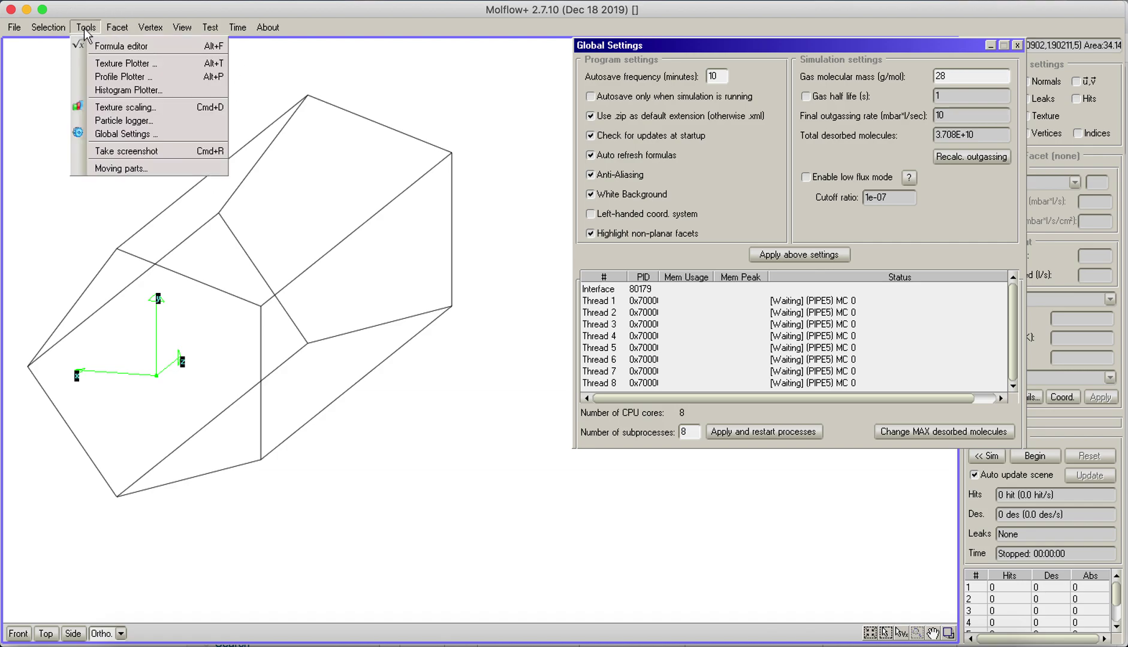
{"action": "left_click", "coordinate": [123, 151]}
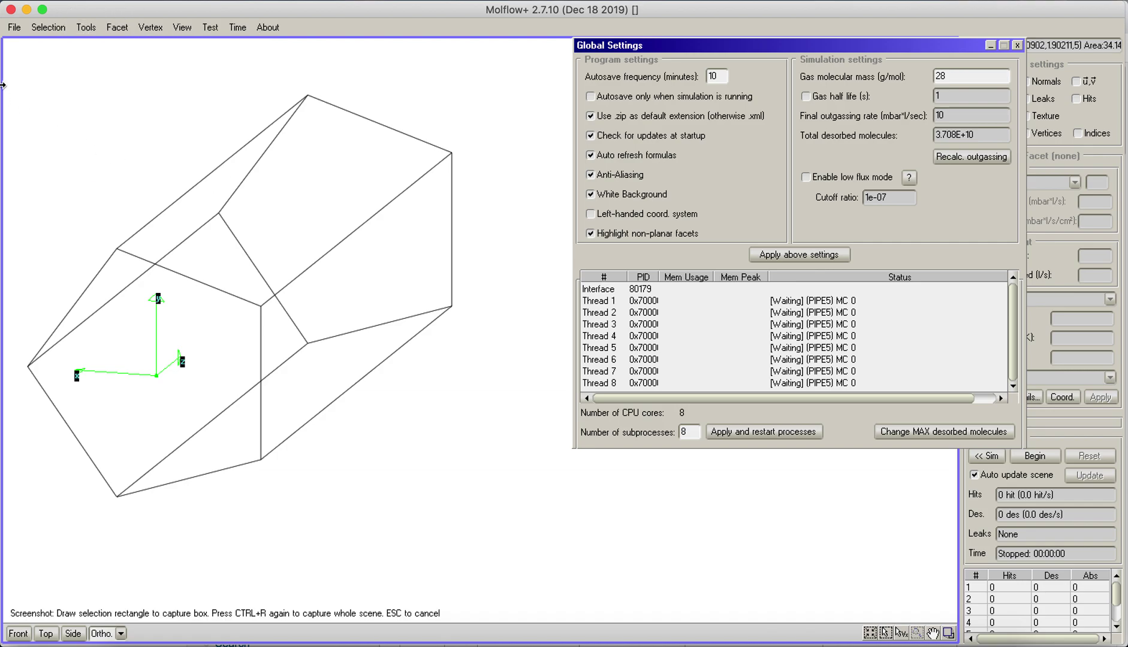
{"action": "left_click_drag", "start_coordinate": [9, 72], "coordinate": [502, 528]}
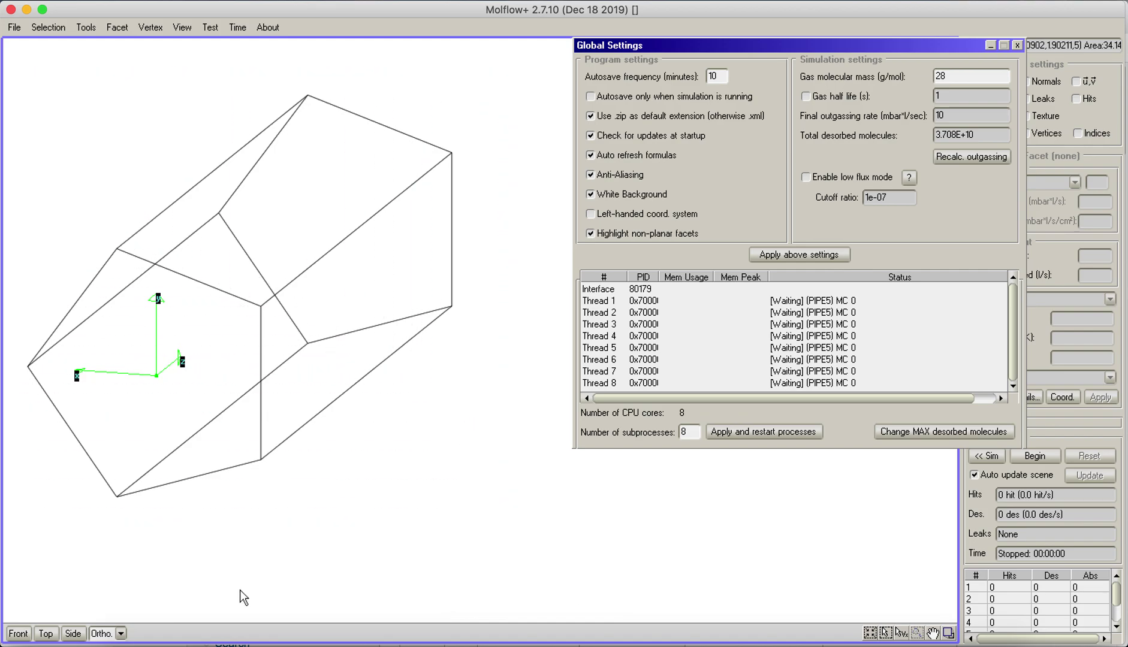
{"action": "left_click", "coordinate": [128, 640]}
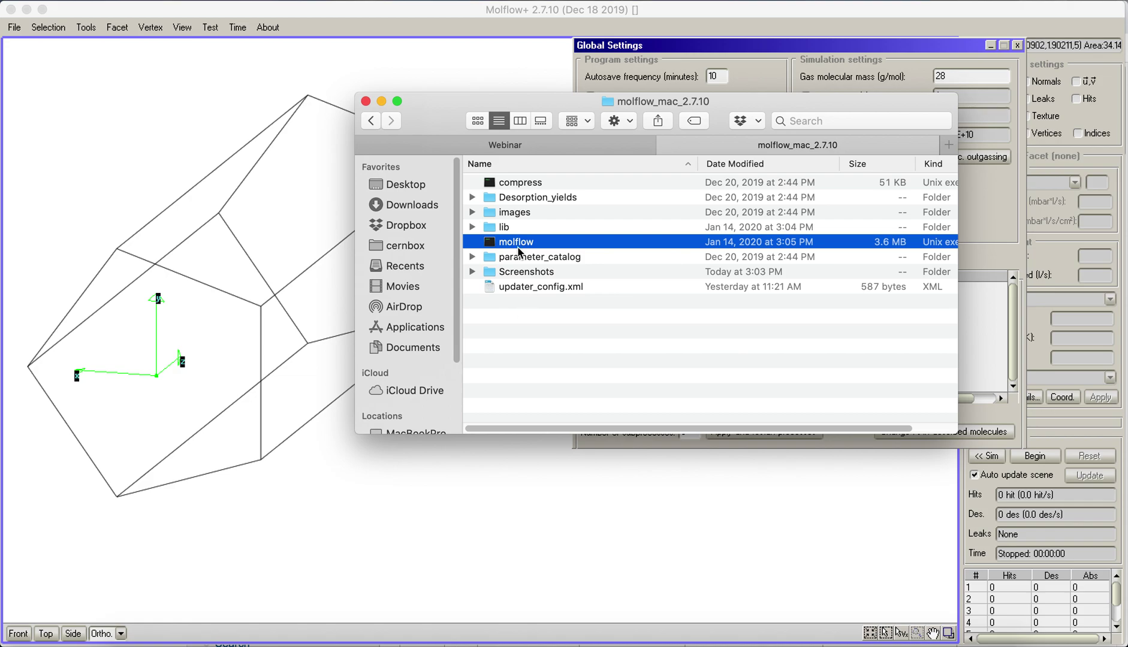
Quick Look the saved pipe PNG in the Screenshots folder, then return to Molflow+'s Global Settings.
{"action": "double_click", "coordinate": [526, 273]}
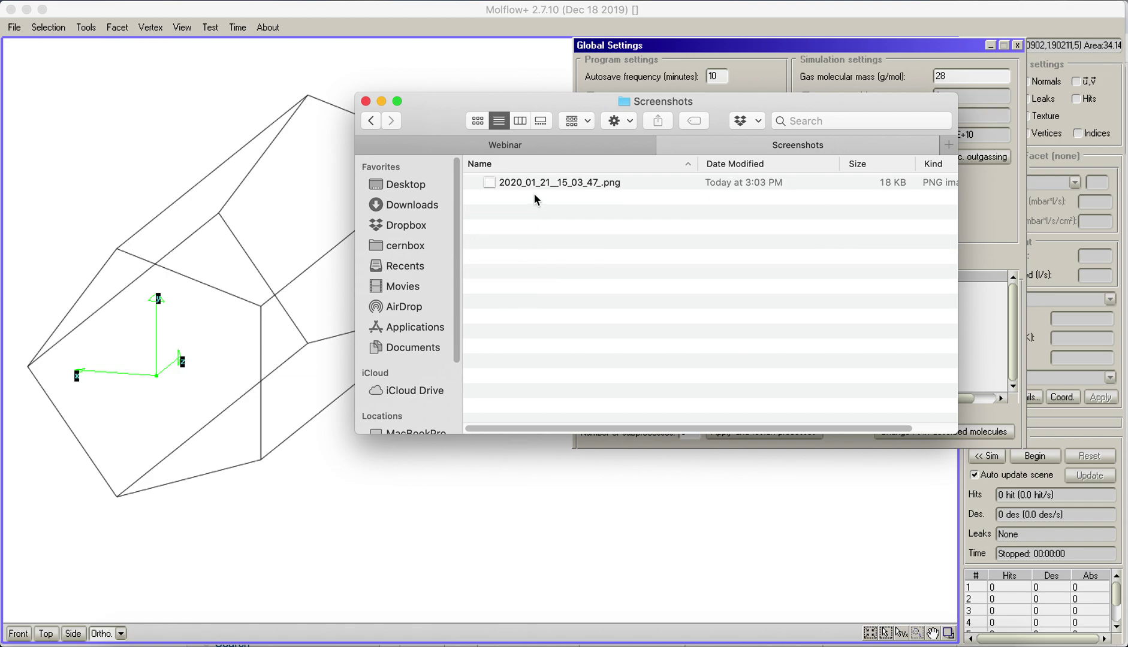
{"action": "left_click", "coordinate": [534, 186]}
{"action": "key", "text": "space"}
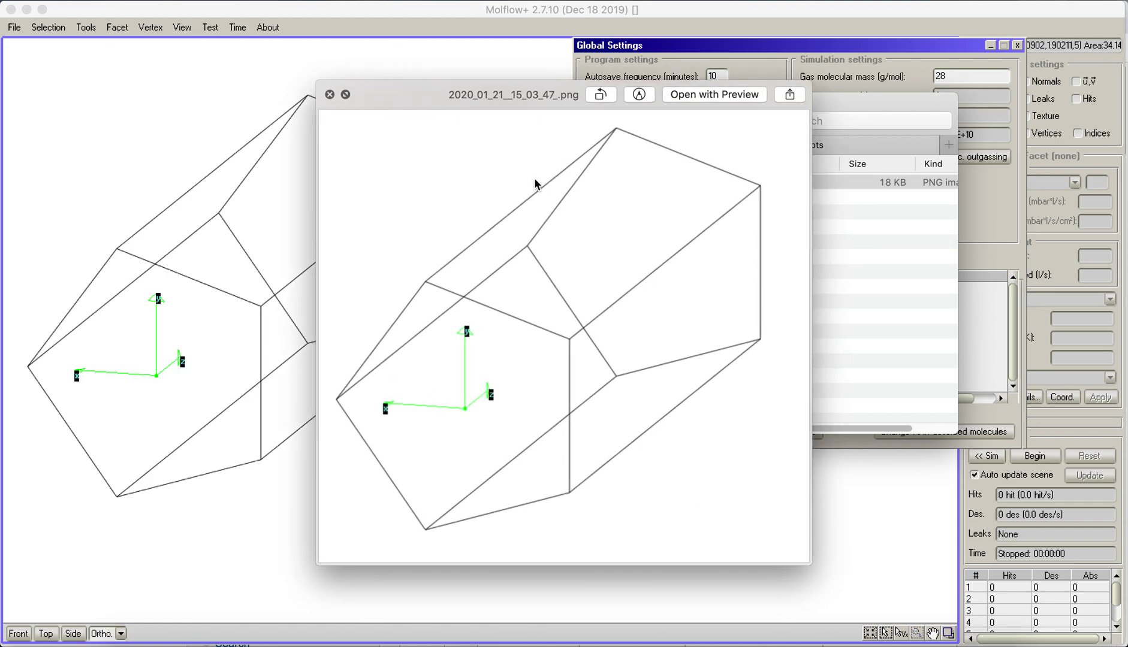
{"action": "left_click", "coordinate": [330, 94]}
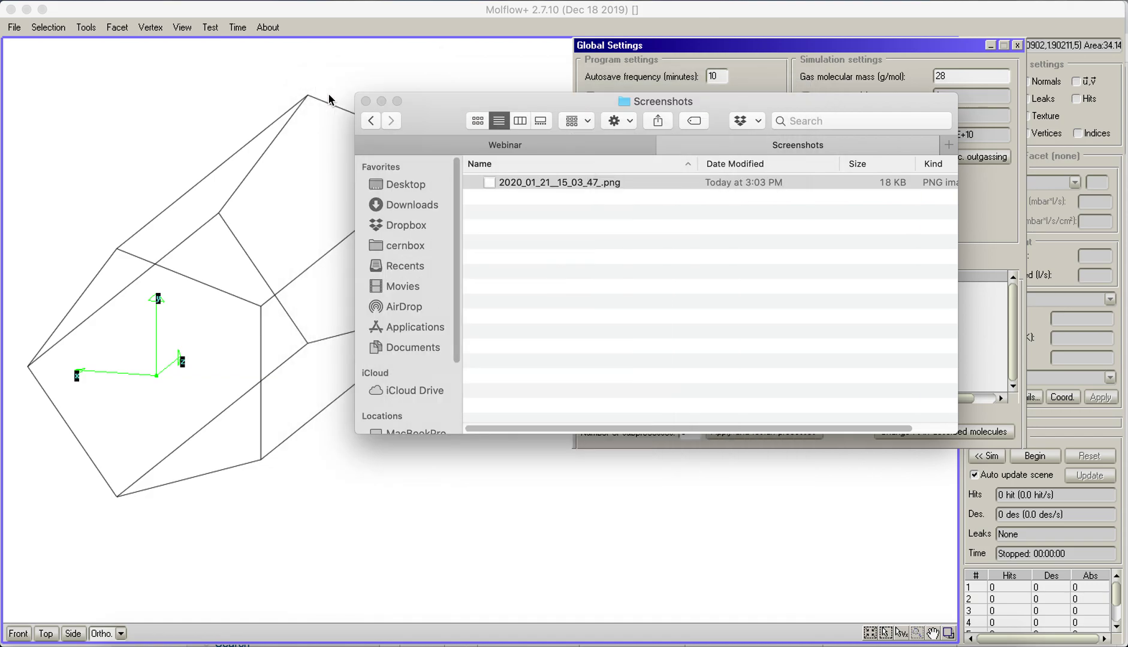
{"action": "left_click", "coordinate": [649, 60]}
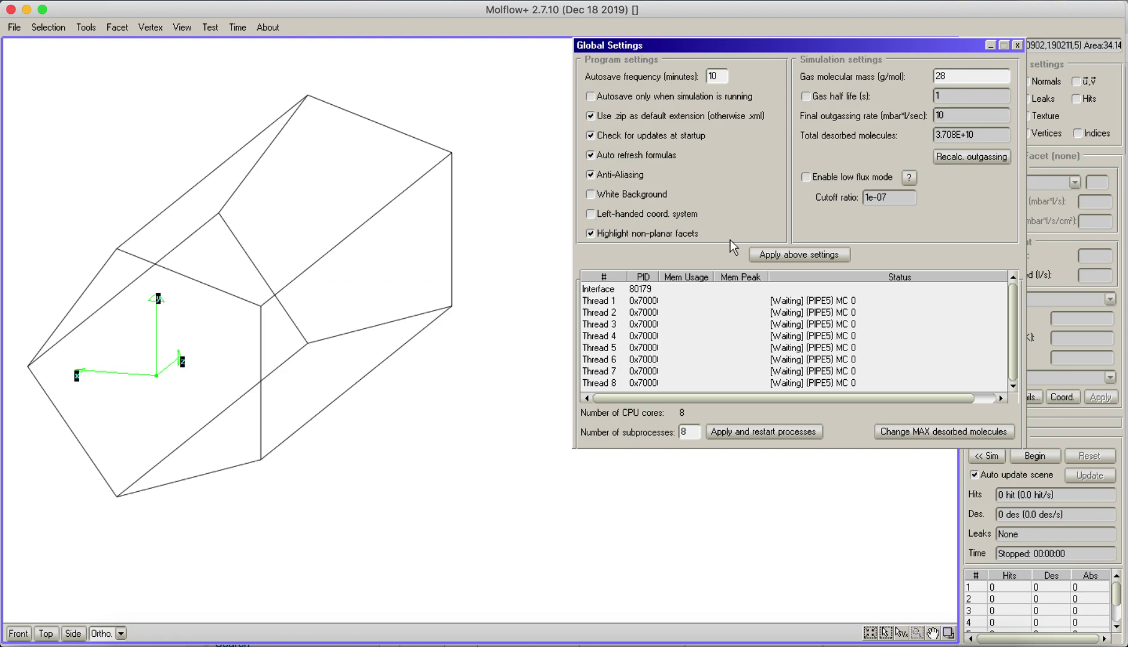
Apply the dark gradient background, close Global Settings, and rotate the pipe to show its length.
{"action": "left_click", "coordinate": [798, 255]}
{"action": "left_click", "coordinate": [1017, 45]}
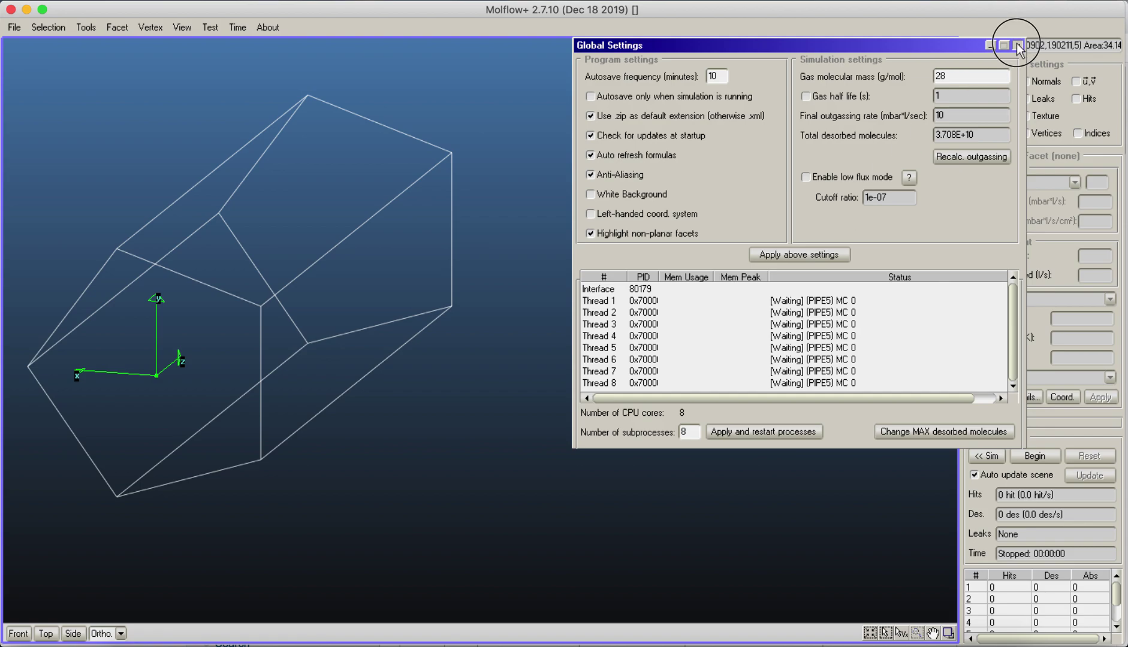
{"action": "middle_click_drag", "start_coordinate": [365, 319], "coordinate": [629, 260]}
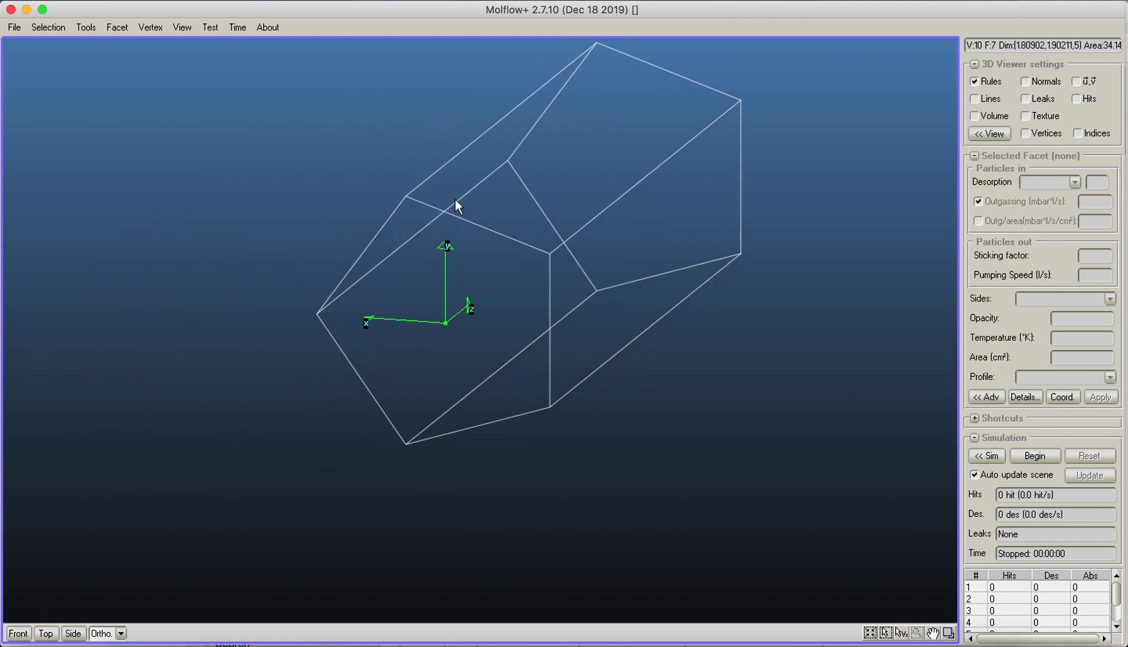
{"action": "right_click_drag", "start_coordinate": [487, 288], "coordinate": [259, 291]}
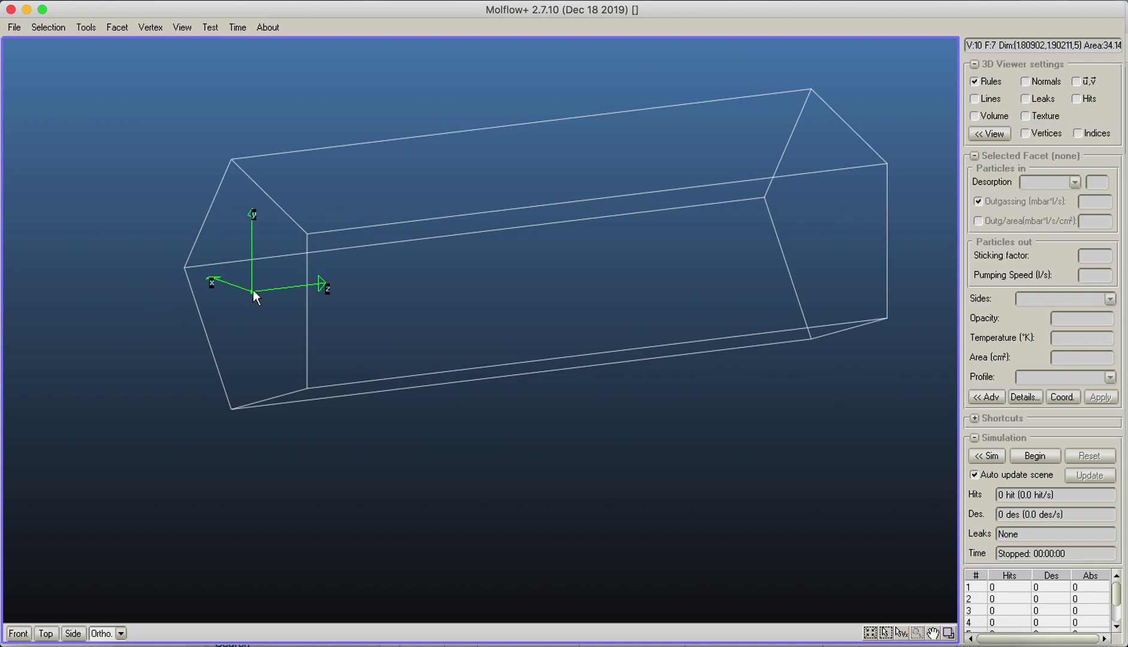
{"action": "right_click_drag", "start_coordinate": [250, 294], "coordinate": [331, 372]}
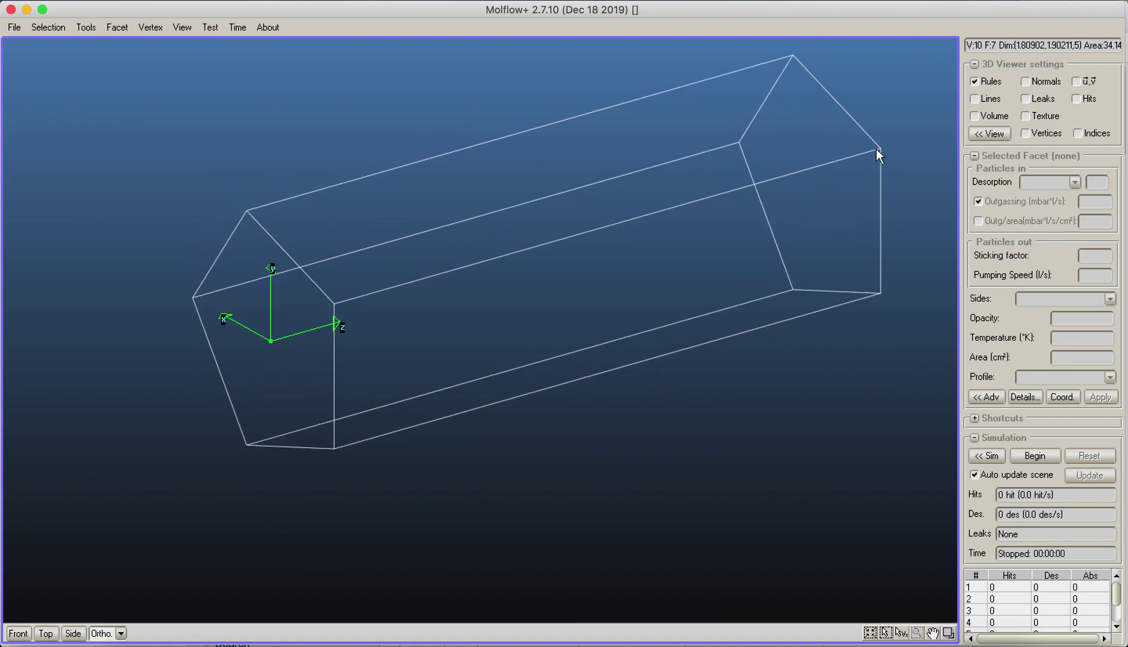
Toggle the axis rules off and back on while rotating the wireframe pipe.
{"action": "left_click", "coordinate": [974, 83]}
{"action": "left_click", "coordinate": [975, 81]}
{"action": "left_click", "coordinate": [976, 81]}
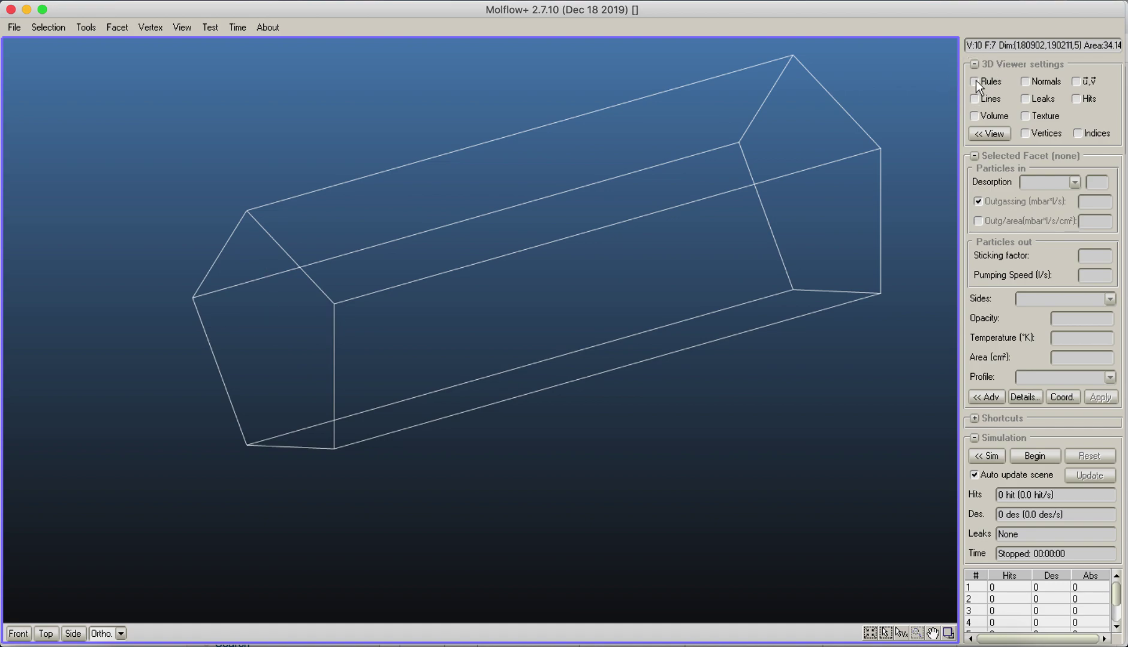
{"action": "right_click_drag", "start_coordinate": [362, 383], "coordinate": [914, 155]}
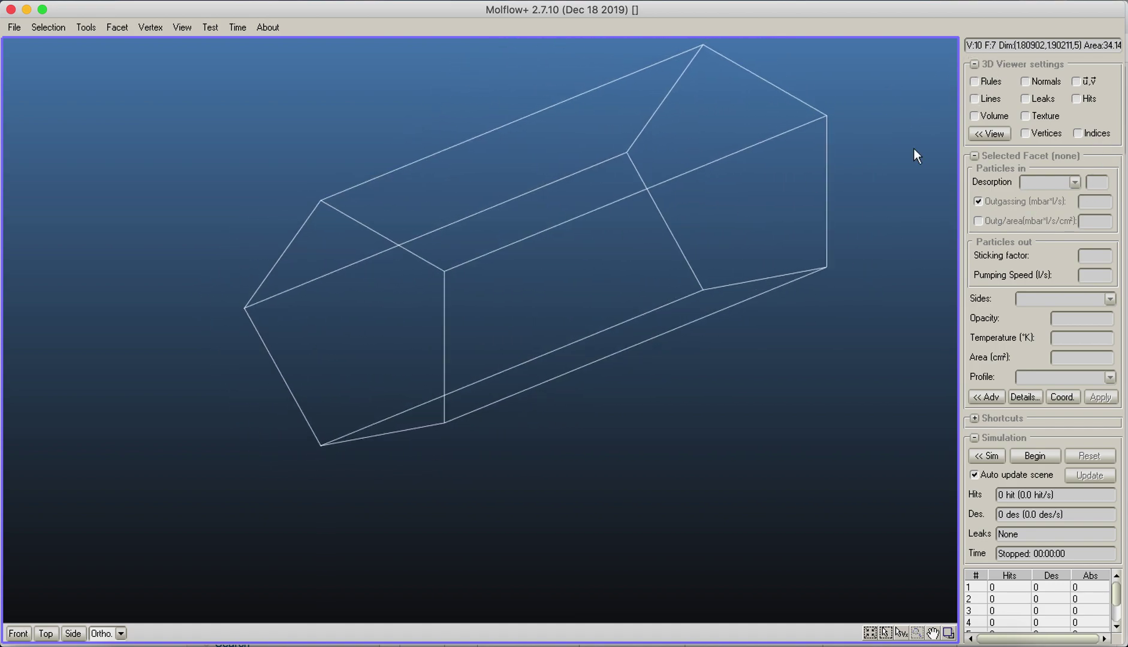
{"action": "left_click", "coordinate": [992, 83]}
{"action": "right_click_drag", "start_coordinate": [766, 180], "coordinate": [856, 285]}
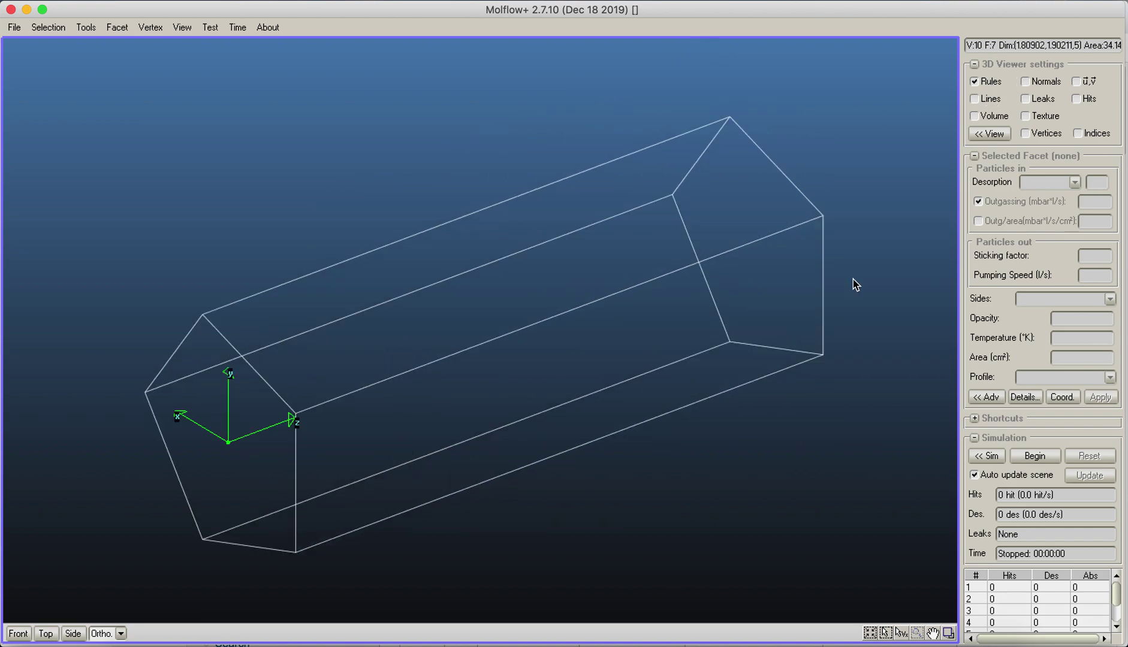
Split the viewer into four views and set them to Front, Top and Side projections.
{"action": "left_click", "coordinate": [949, 633]}
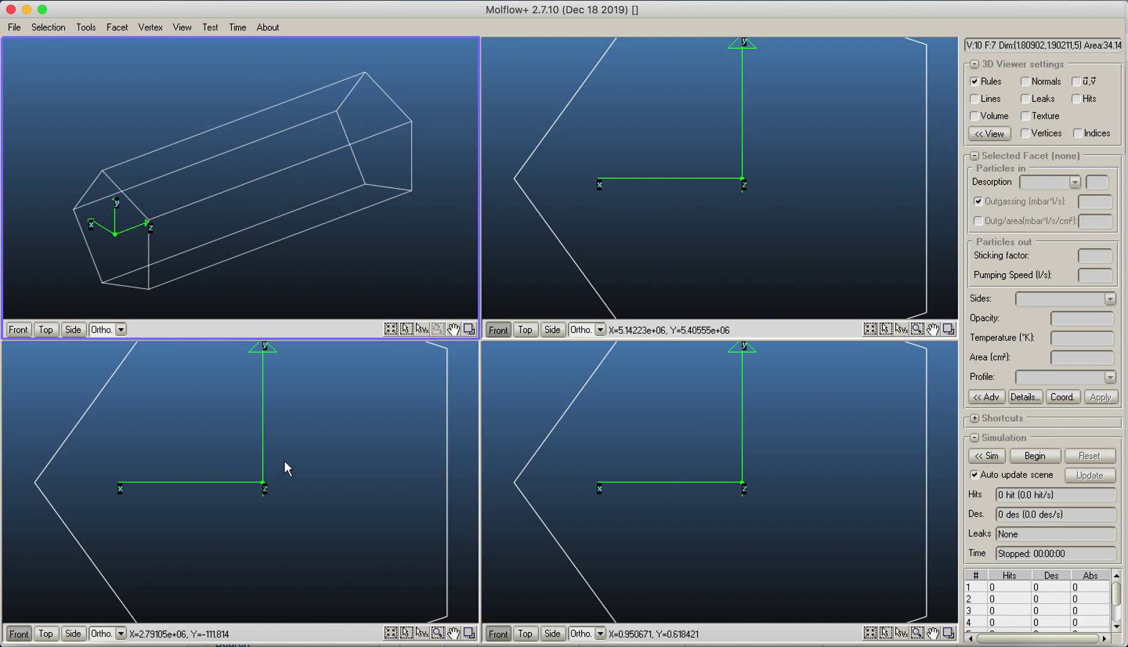
{"action": "right_click_drag", "start_coordinate": [786, 144], "coordinate": [765, 174]}
{"action": "scroll", "coordinate": [763, 167], "scroll_direction": "up", "scroll_amount": 5}
{"action": "right_click_drag", "start_coordinate": [657, 176], "coordinate": [813, 290]}
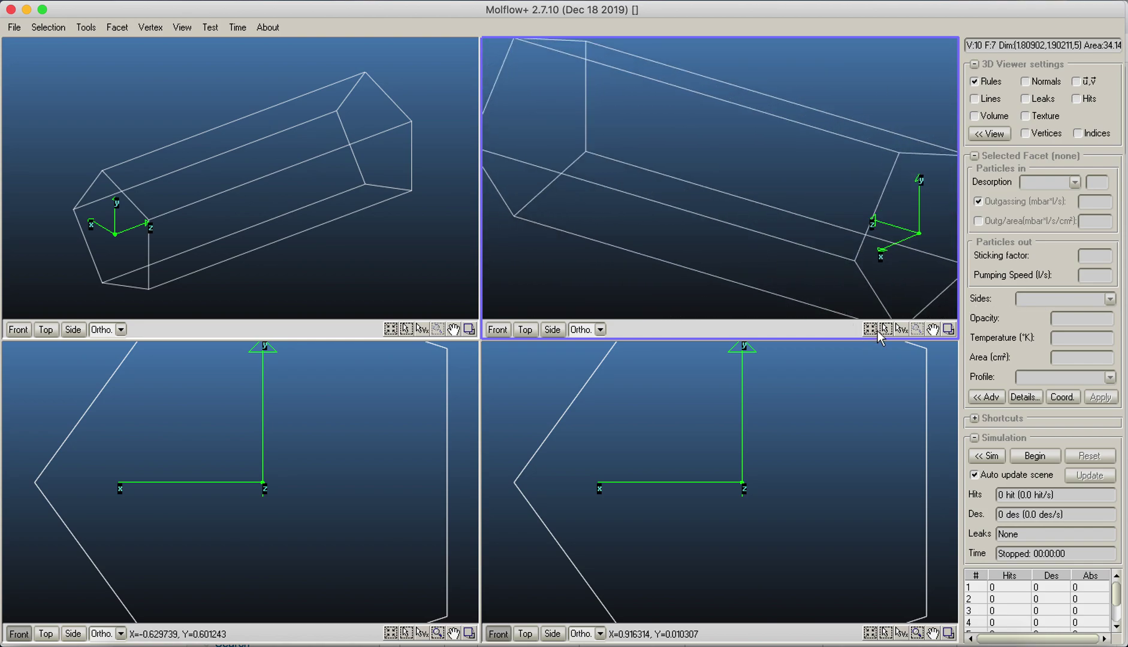
{"action": "left_click", "coordinate": [499, 330]}
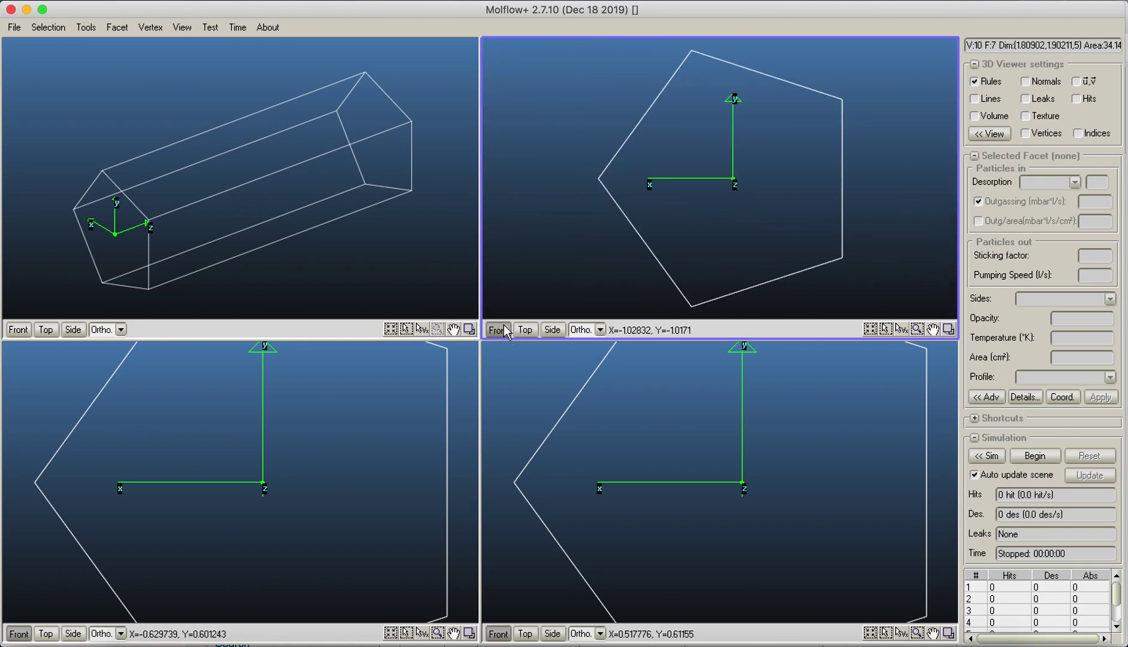
{"action": "left_click", "coordinate": [525, 633]}
{"action": "left_click", "coordinate": [55, 636]}
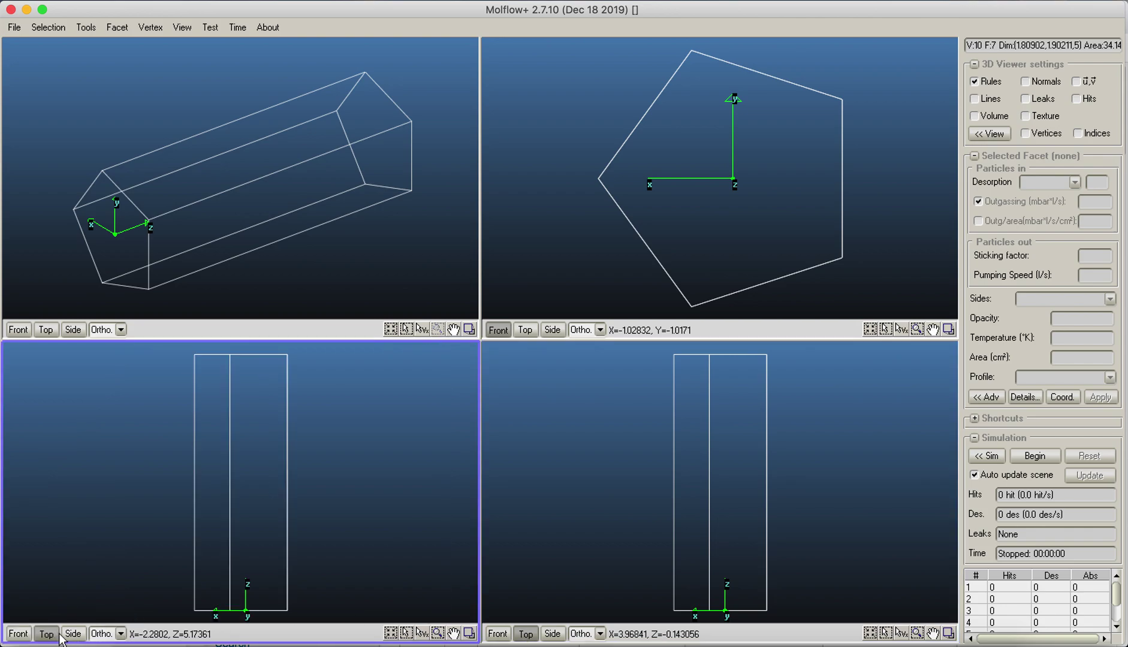
{"action": "left_click", "coordinate": [71, 637]}
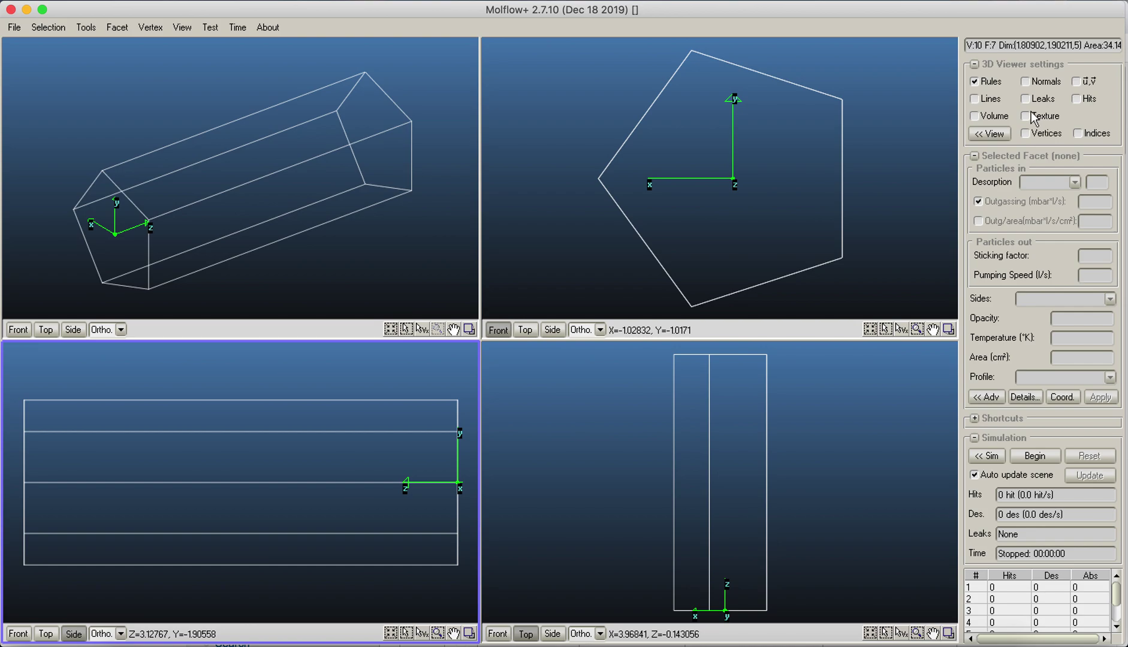
Render the Side and Front views as solid volume and hide axis rules in the Top view.
{"action": "left_click", "coordinate": [974, 116]}
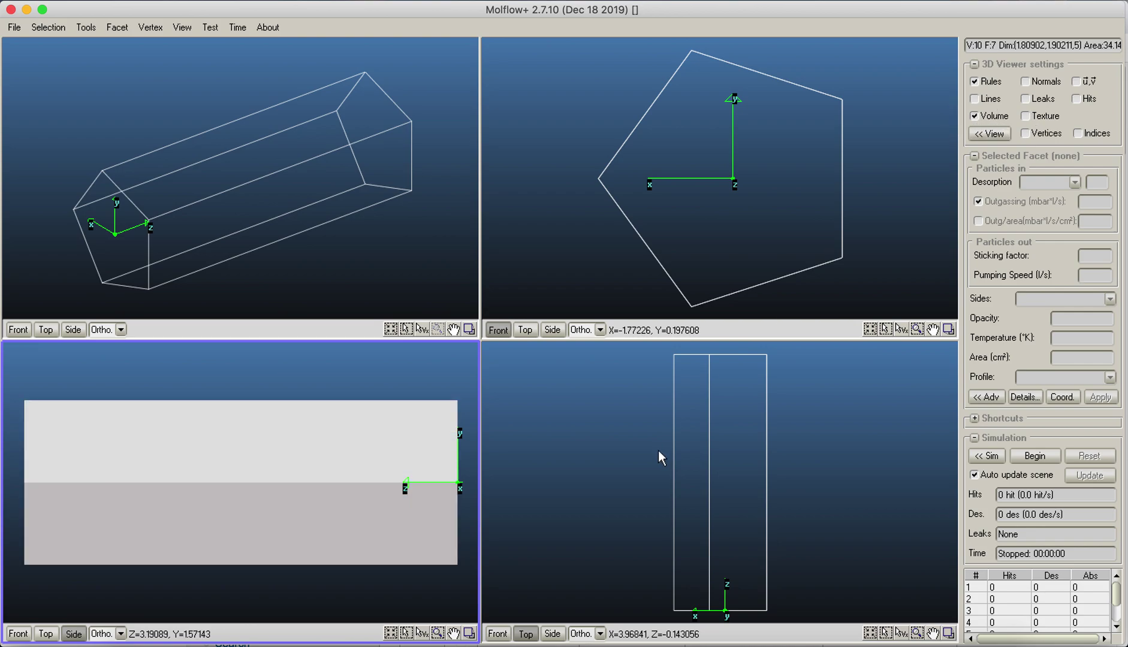
{"action": "left_click", "coordinate": [598, 461]}
{"action": "left_click", "coordinate": [989, 84]}
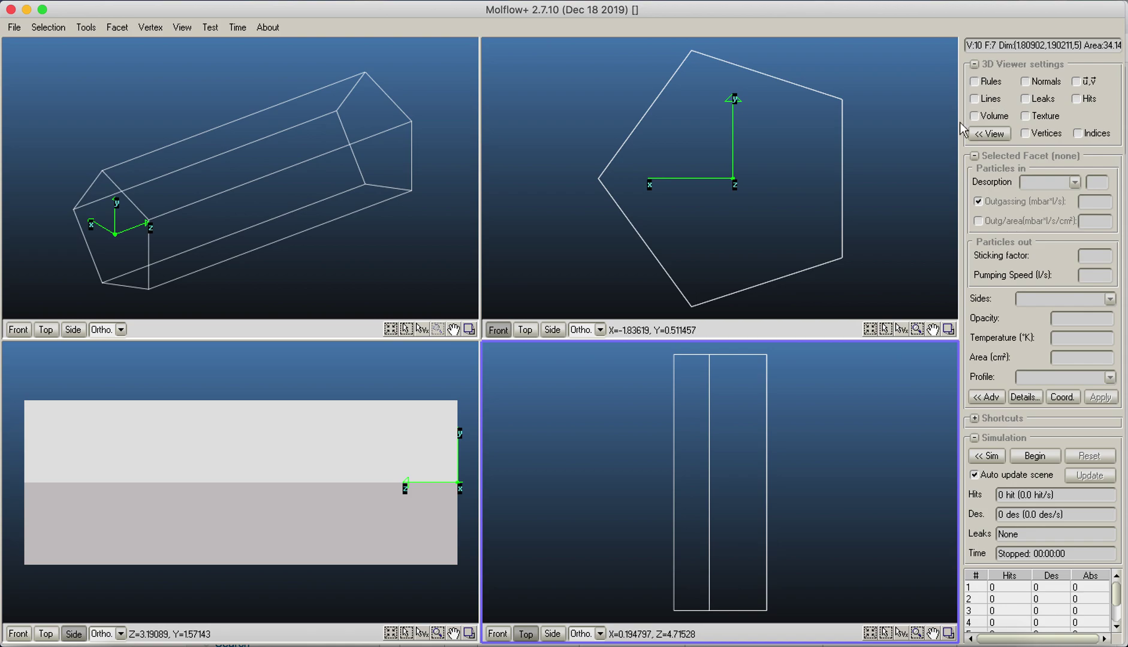
{"action": "left_click", "coordinate": [894, 267]}
{"action": "left_click", "coordinate": [988, 116]}
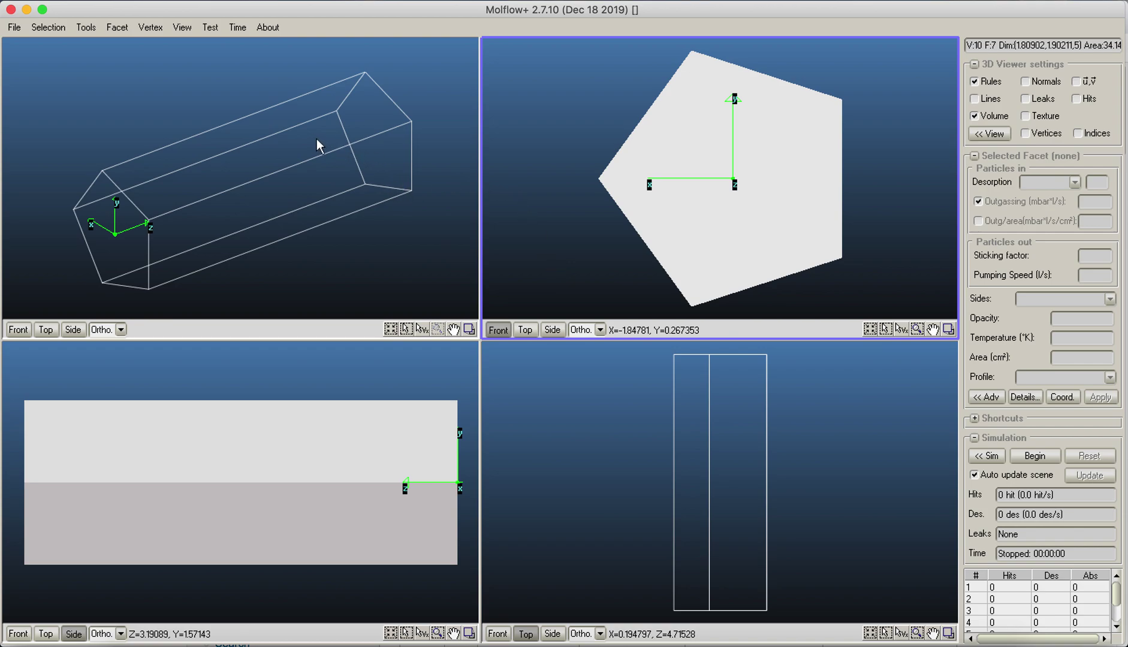
Select two side facets of the prism, then clear the selection.
{"action": "left_click", "coordinate": [335, 186]}
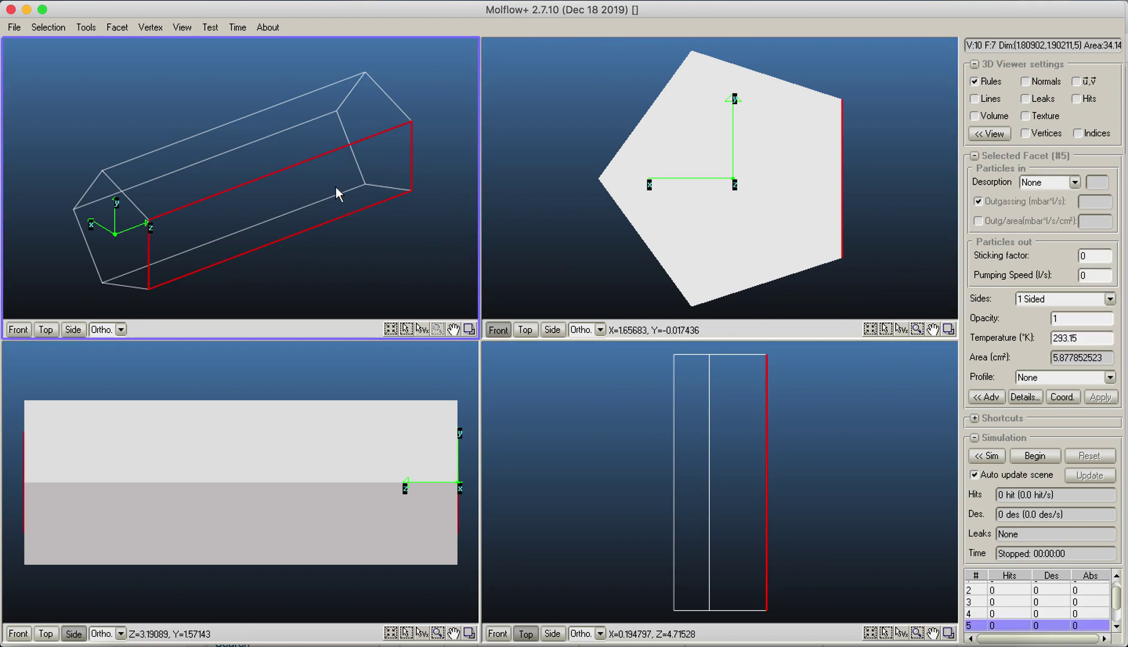
{"action": "left_click", "coordinate": [391, 135]}
{"action": "left_click", "coordinate": [535, 438]}
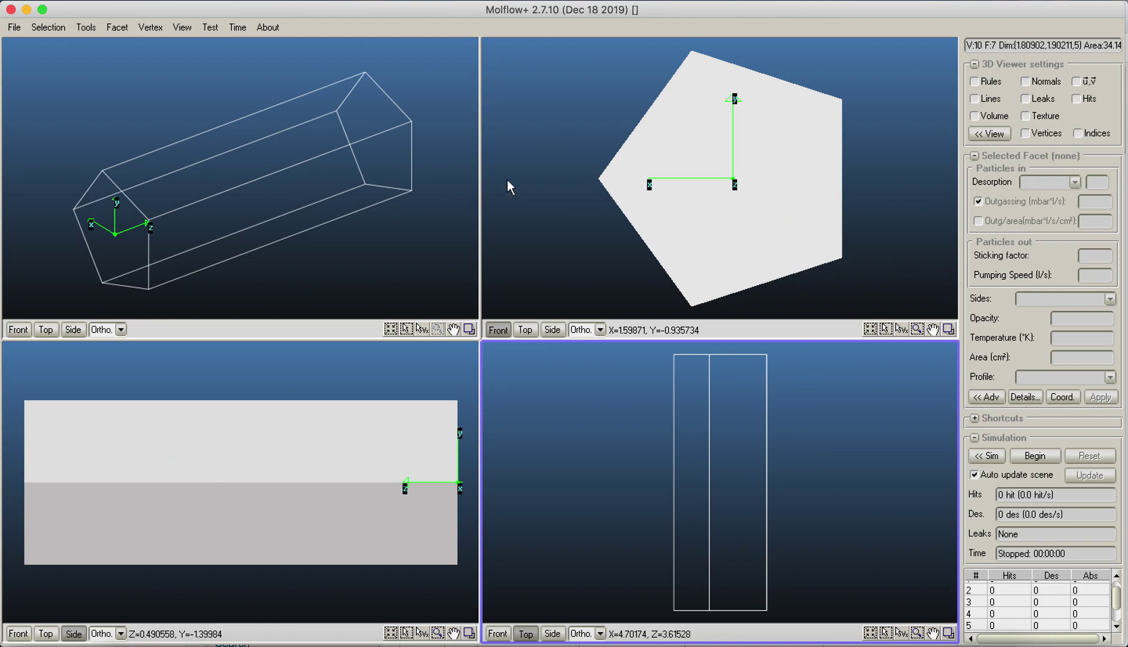
Maximize the Front view and orbit and zoom the solid prism into a 3D view.
{"action": "left_click", "coordinate": [928, 283]}
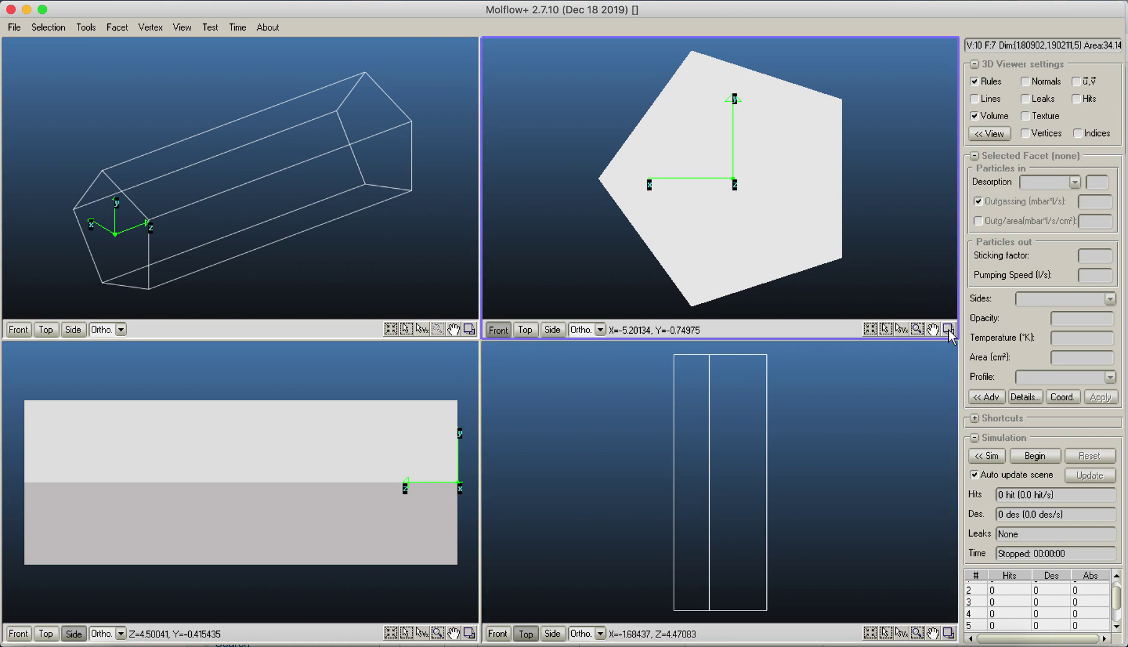
{"action": "left_click", "coordinate": [949, 330]}
{"action": "right_click_drag", "start_coordinate": [744, 243], "coordinate": [721, 299]}
{"action": "scroll", "coordinate": [524, 320], "scroll_direction": "down", "scroll_amount": 5}
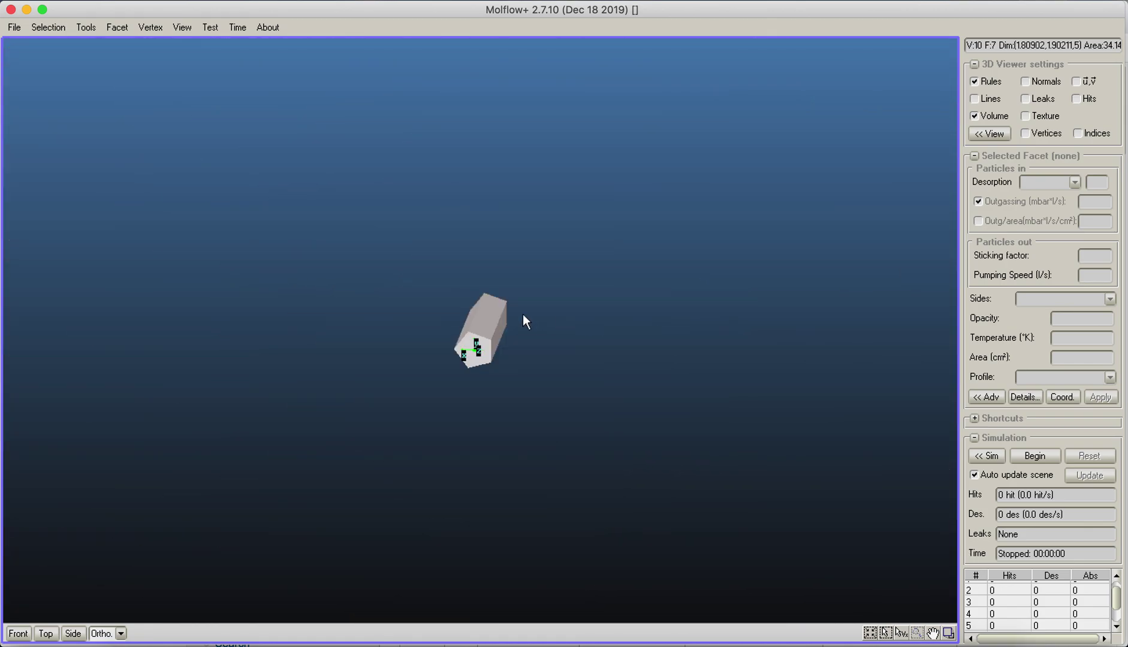
{"action": "scroll", "coordinate": [524, 321], "scroll_direction": "up", "scroll_amount": 10}
{"action": "right_click_drag", "start_coordinate": [524, 320], "coordinate": [593, 255]}
{"action": "scroll", "coordinate": [594, 255], "scroll_direction": "down", "scroll_amount": 3}
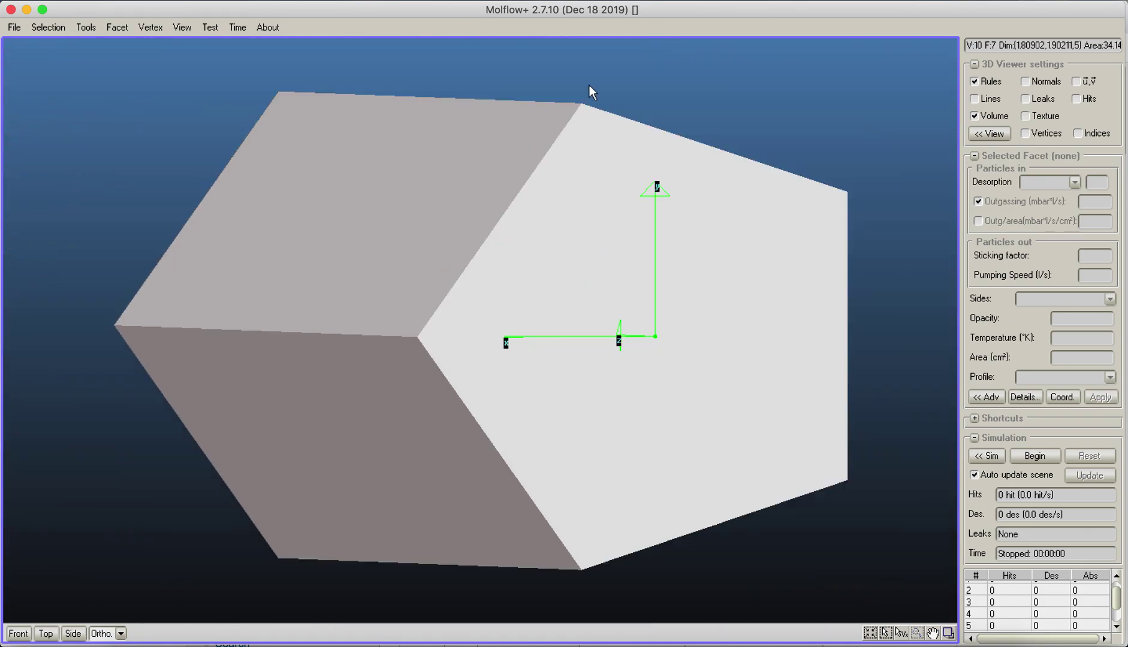